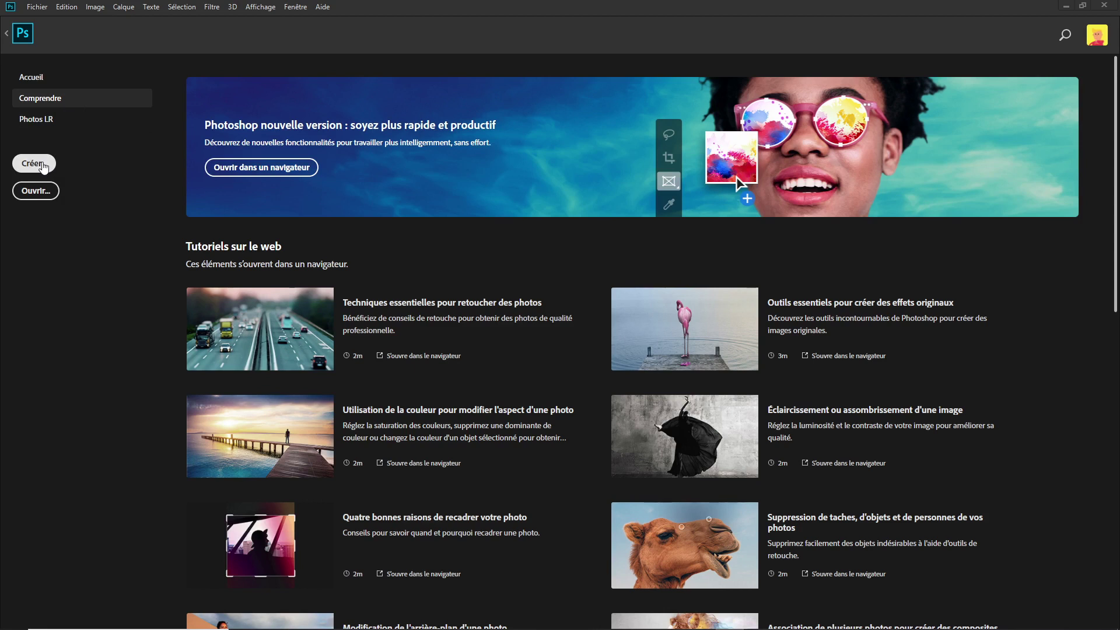
Open the Fichier menu from the Photoshop home screen.
{"action": "left_click", "coordinate": [49, 13]}
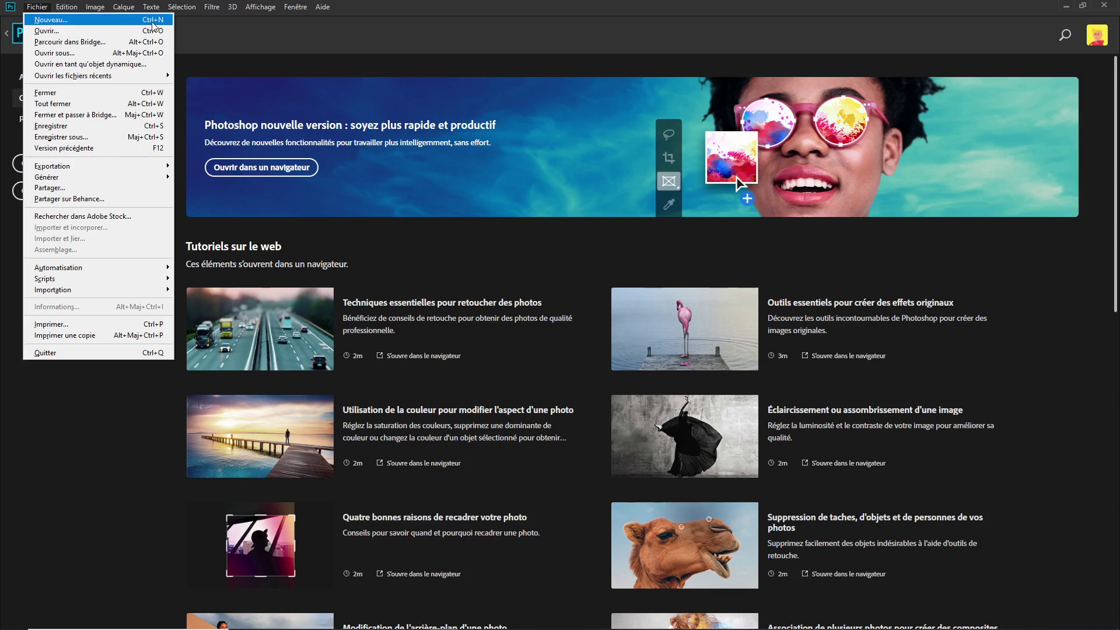
Close the menu, open the new document dialog with Créer..., and reposition it.
{"action": "left_click", "coordinate": [229, 46]}
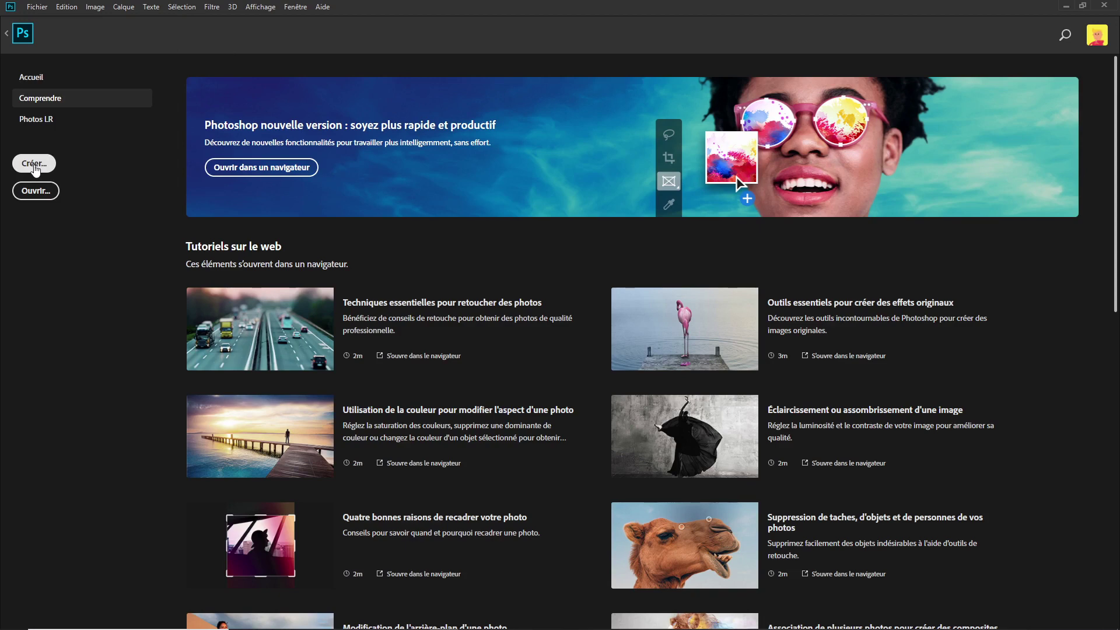
{"action": "left_click", "coordinate": [34, 169]}
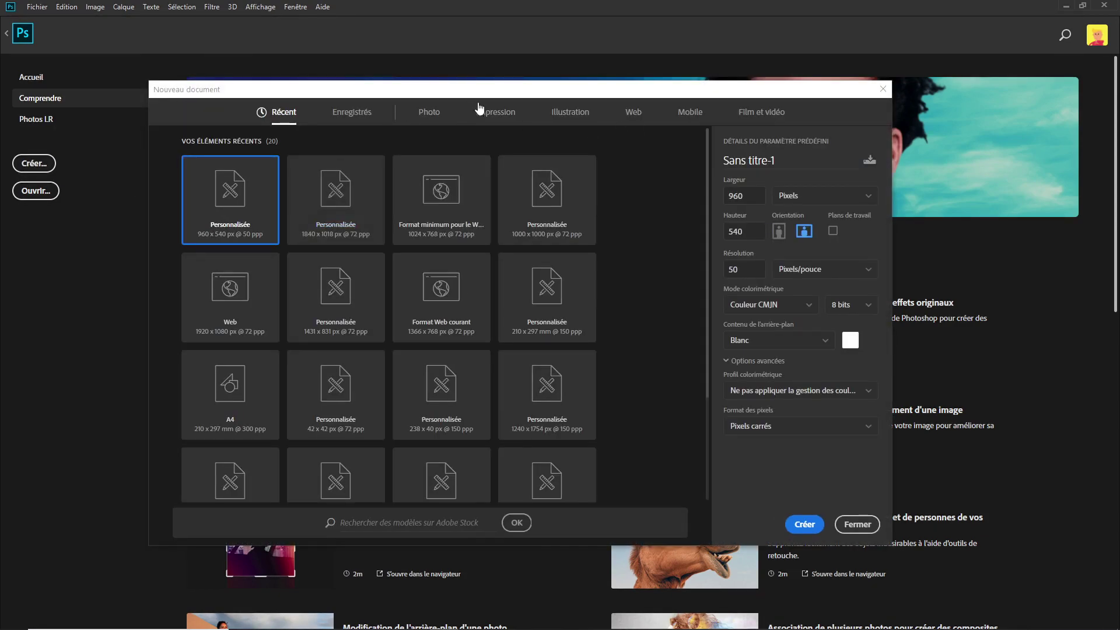
{"action": "left_click_drag", "start_coordinate": [499, 92], "coordinate": [533, 92]}
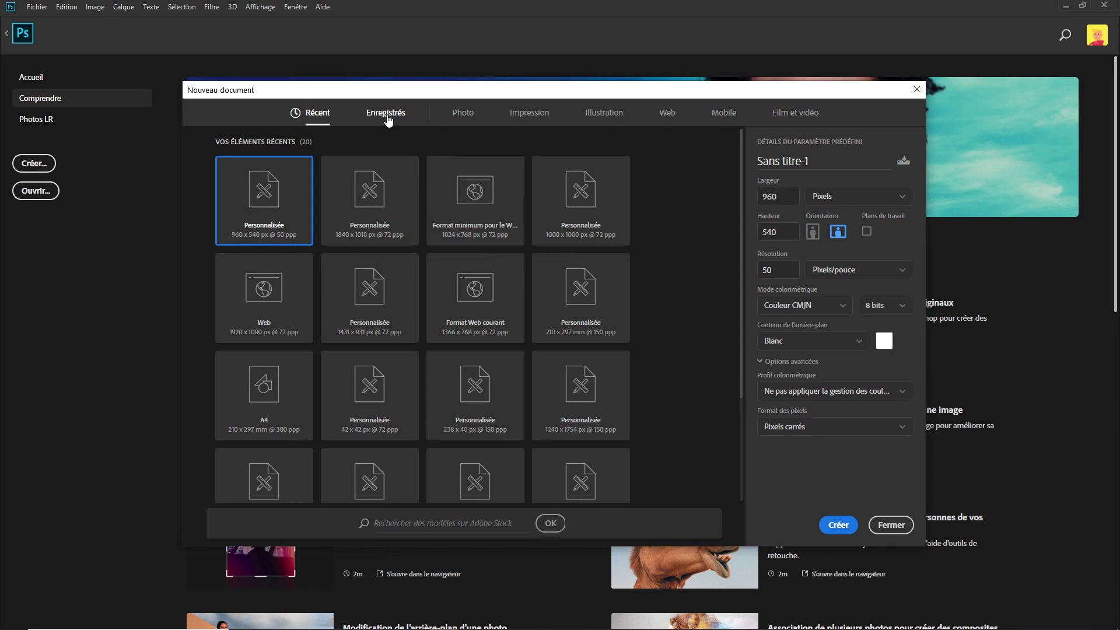
Browse the Photo, Impression, Illustration, Web and Mobile presets, ending on Impression (Lettre, 300 ppp).
{"action": "left_click", "coordinate": [469, 120]}
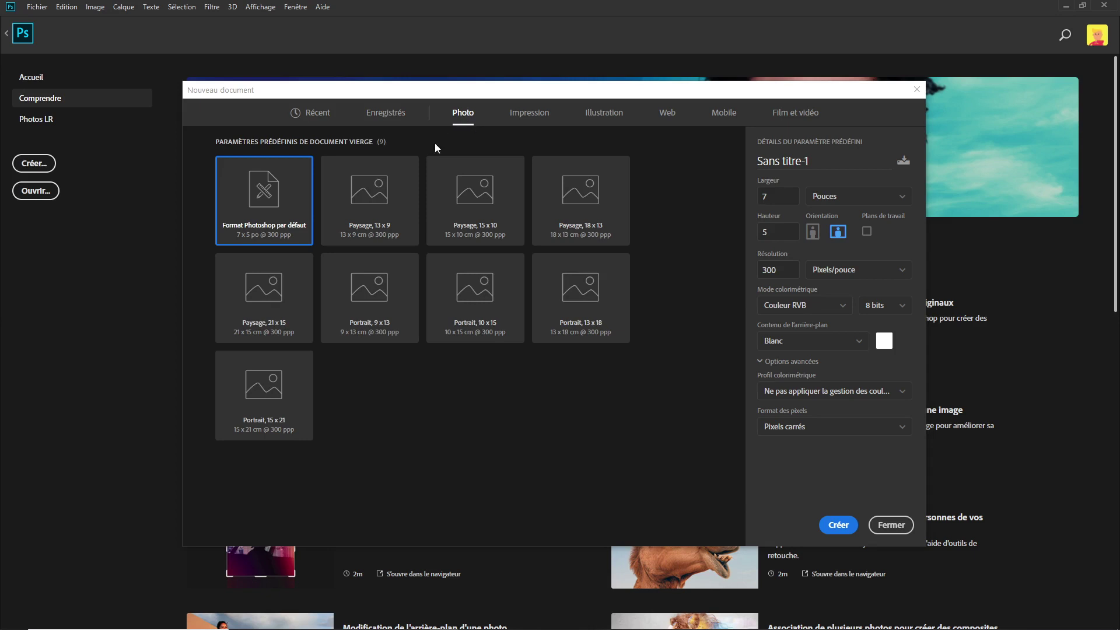
{"action": "left_click", "coordinate": [528, 120]}
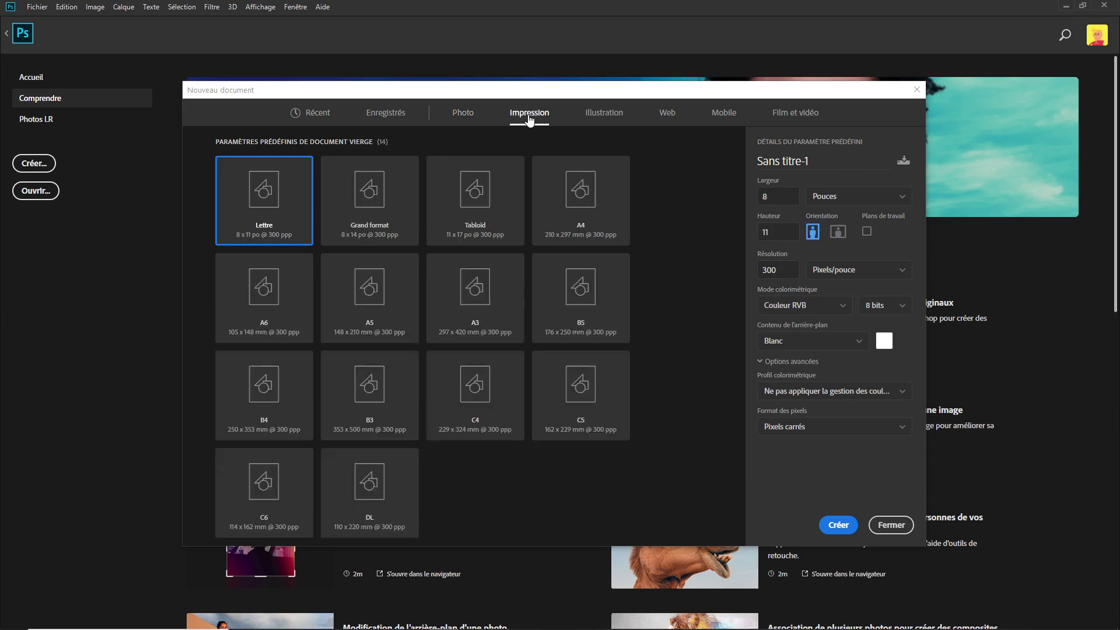
{"action": "left_click", "coordinate": [595, 117]}
{"action": "left_click", "coordinate": [666, 115]}
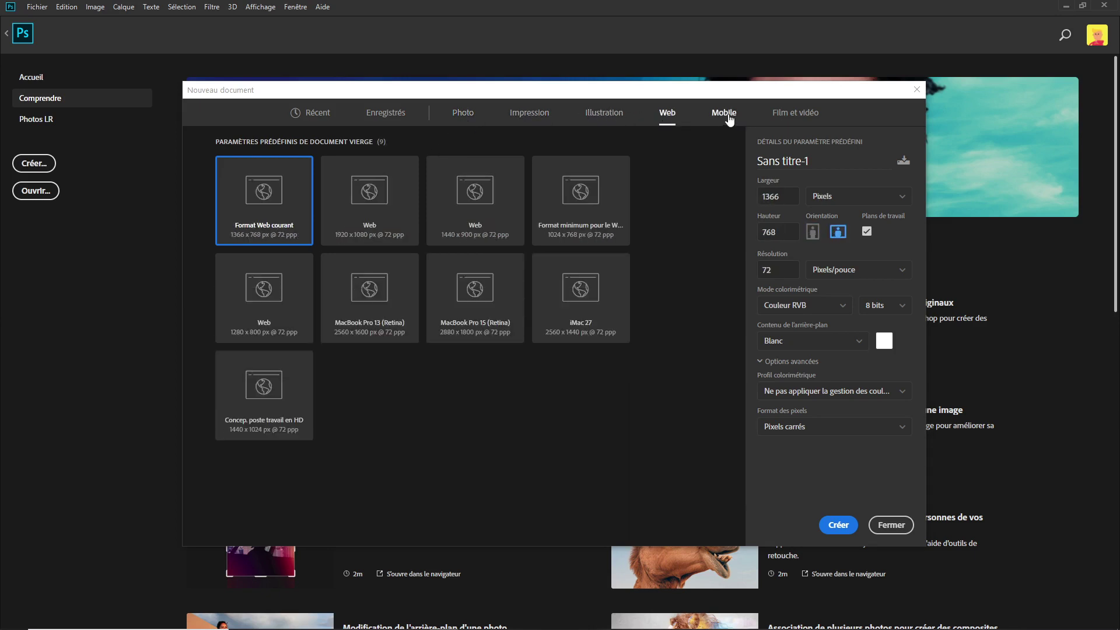
{"action": "left_click", "coordinate": [726, 113]}
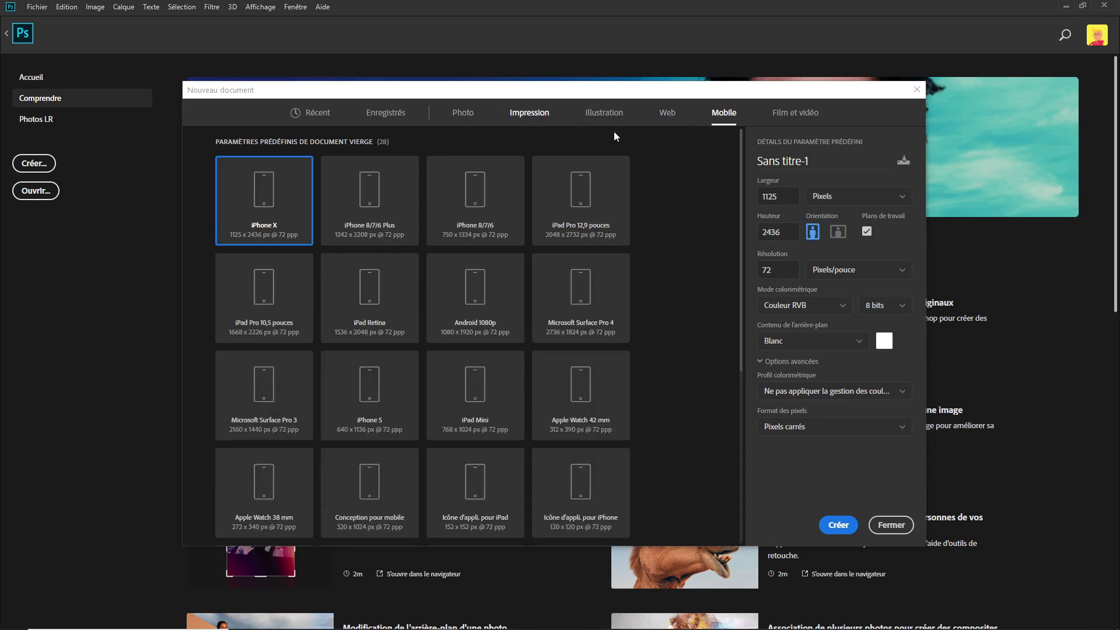
{"action": "left_click", "coordinate": [523, 116]}
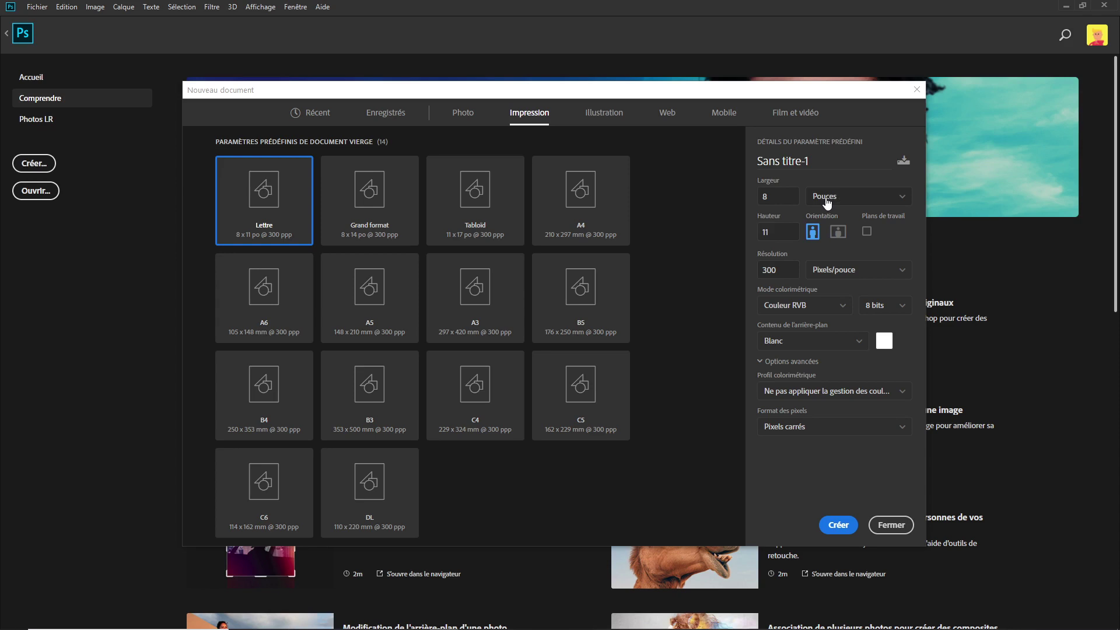
Switch preset sizes to Centimètres and compare the Illustration and Web (72 ppi) presets.
{"action": "left_click", "coordinate": [827, 202]}
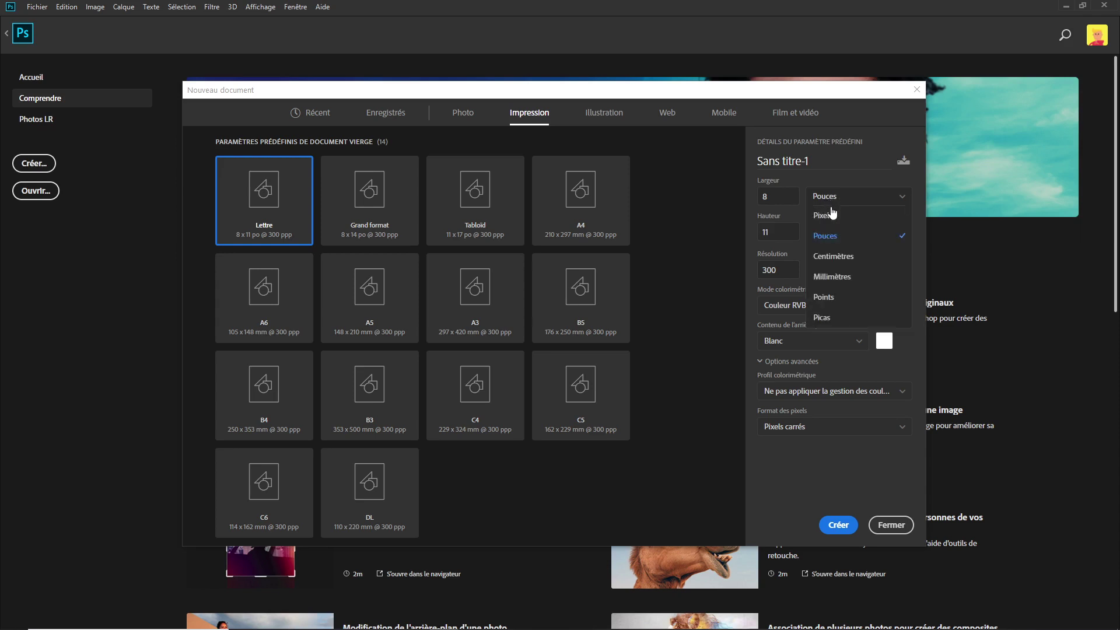
{"action": "left_click", "coordinate": [842, 257]}
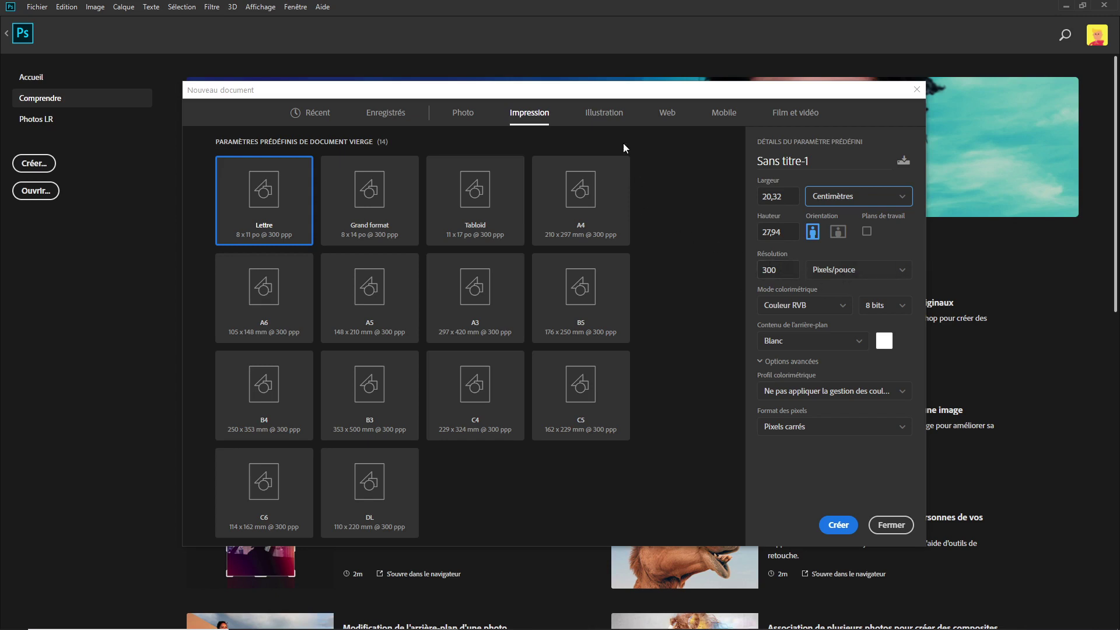
{"action": "left_click", "coordinate": [607, 117]}
{"action": "left_click", "coordinate": [671, 118]}
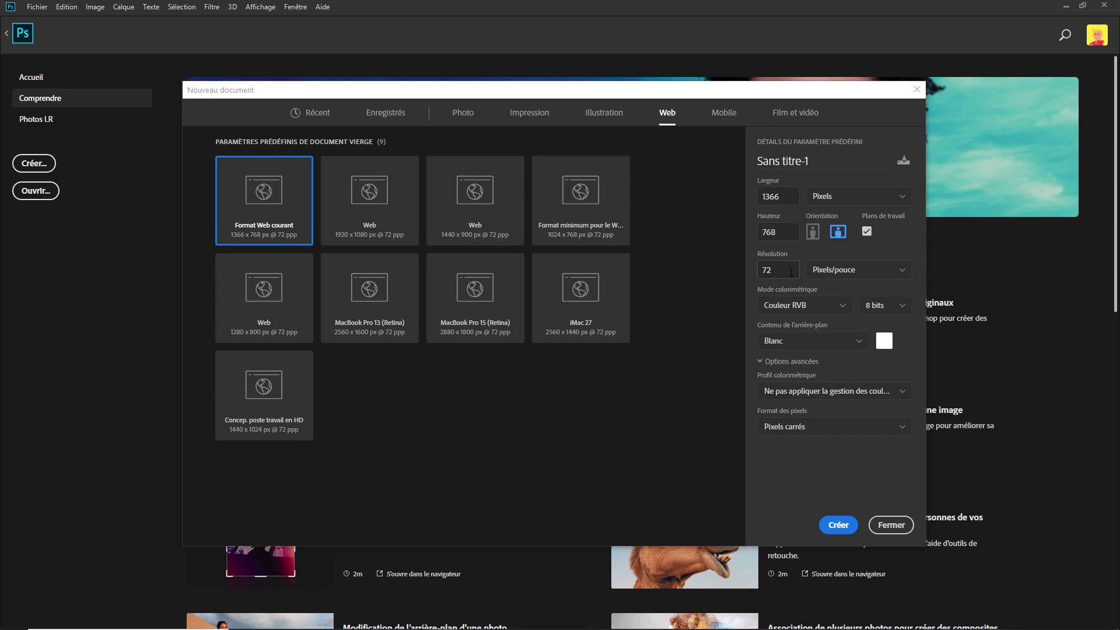
Check the Résolution unit and Illustration presets at 300 ppi, then close without creating a document.
{"action": "left_click", "coordinate": [853, 278]}
{"action": "left_click", "coordinate": [851, 278]}
{"action": "left_click", "coordinate": [604, 112]}
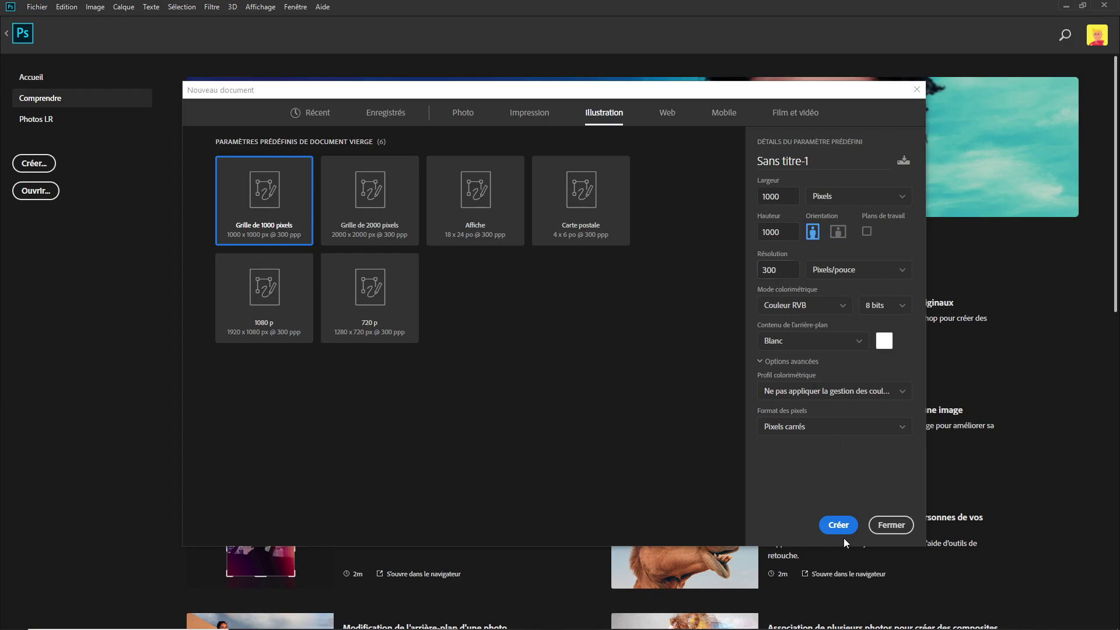
{"action": "left_click", "coordinate": [891, 524]}
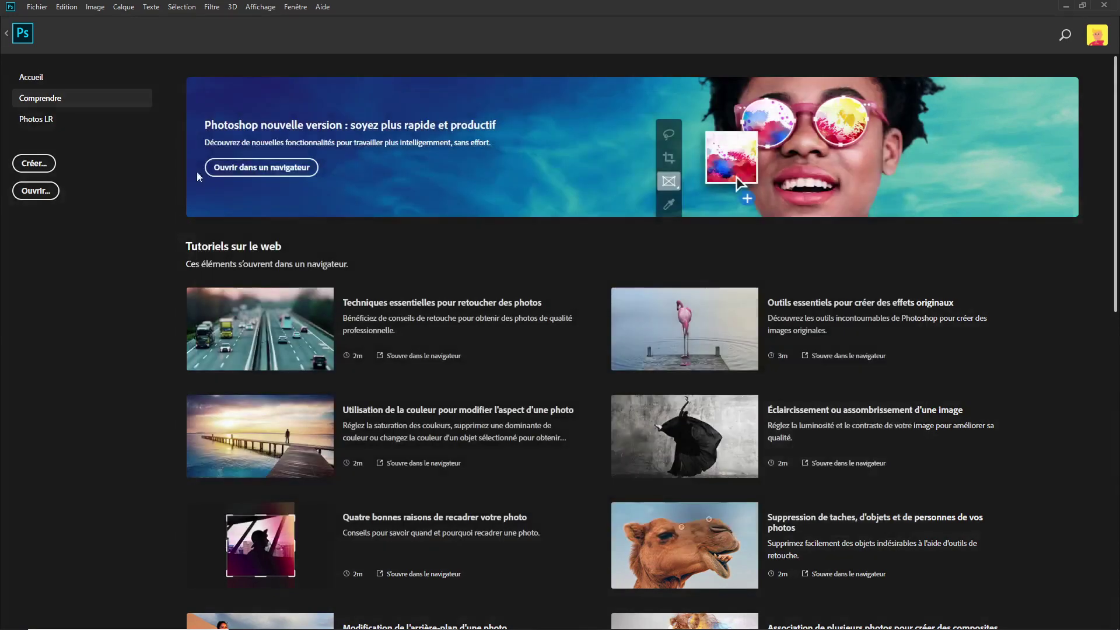
Hide the RVB copie original and 72 dpi layers in the resolution group, then view Donutz6_ld.png.
{"action": "left_click", "coordinate": [19, 36]}
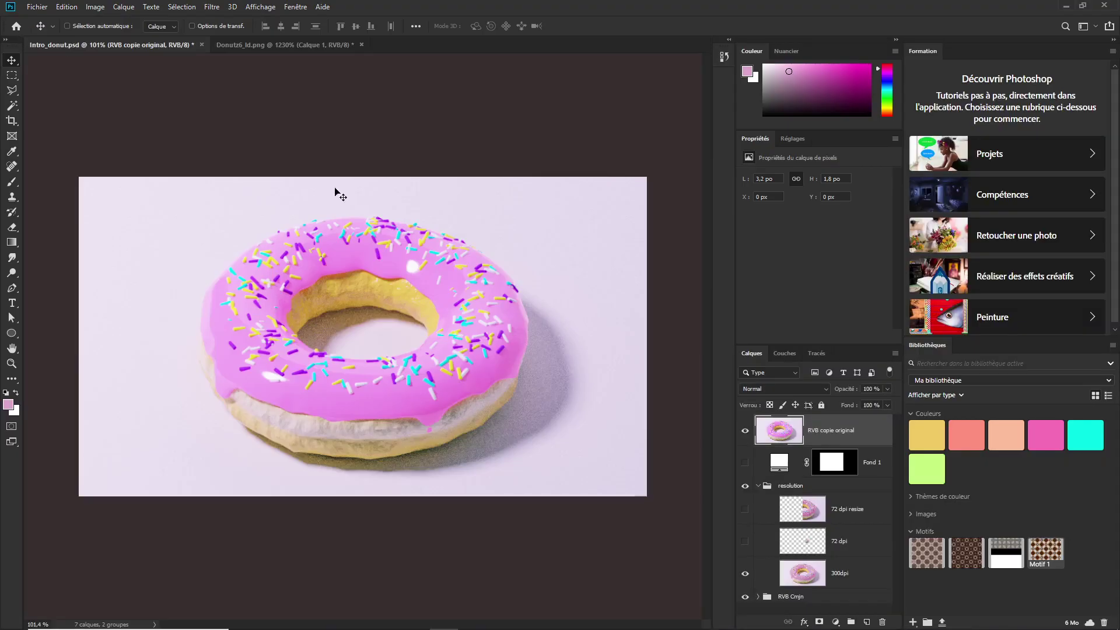
{"action": "left_click", "coordinate": [745, 434]}
{"action": "left_click", "coordinate": [758, 486]}
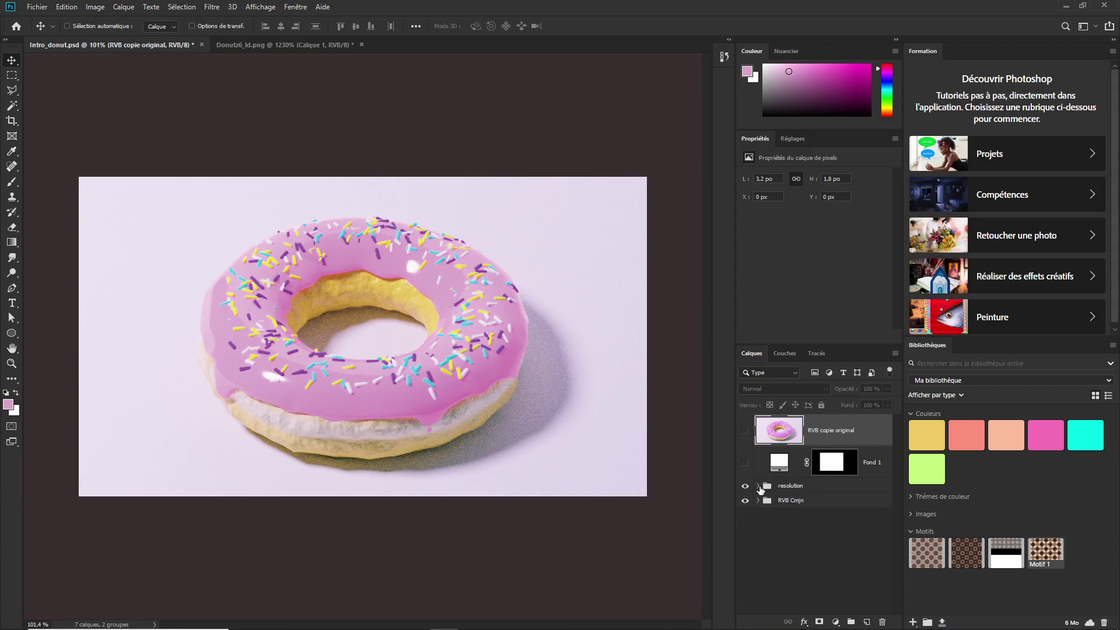
{"action": "left_click", "coordinate": [775, 487]}
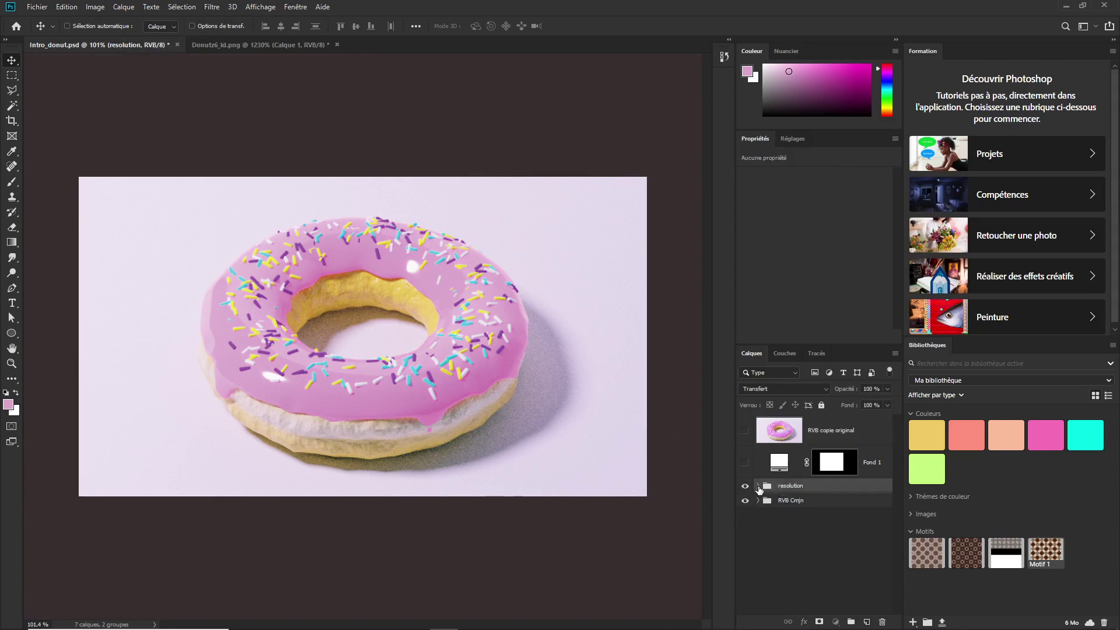
{"action": "left_click", "coordinate": [758, 486]}
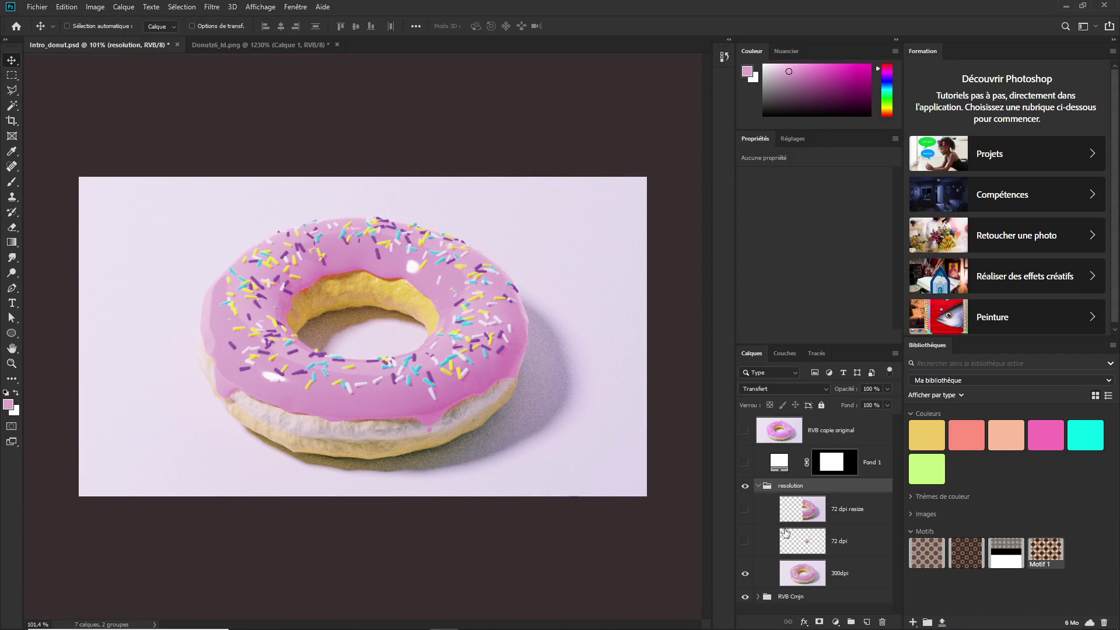
{"action": "left_click", "coordinate": [745, 511]}
{"action": "left_click", "coordinate": [274, 45]}
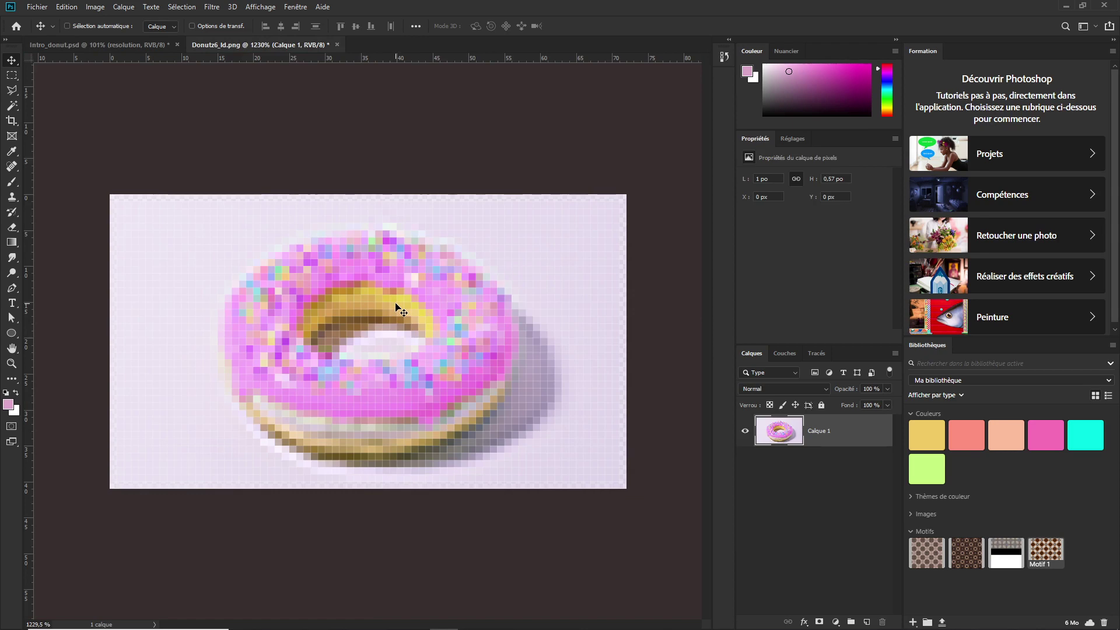
Zoom in on the low-resolution donut and marquee-select a single 1x1 px pixel on the icing.
{"action": "left_click", "coordinate": [368, 280], "text": "ctrl"}
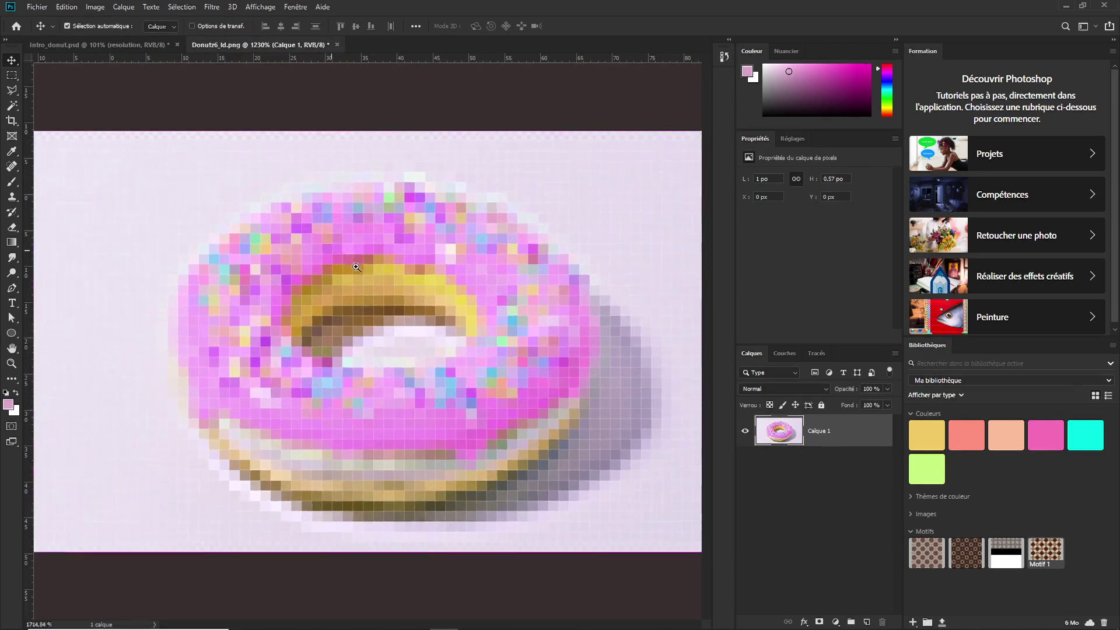
{"action": "key", "text": "m"}
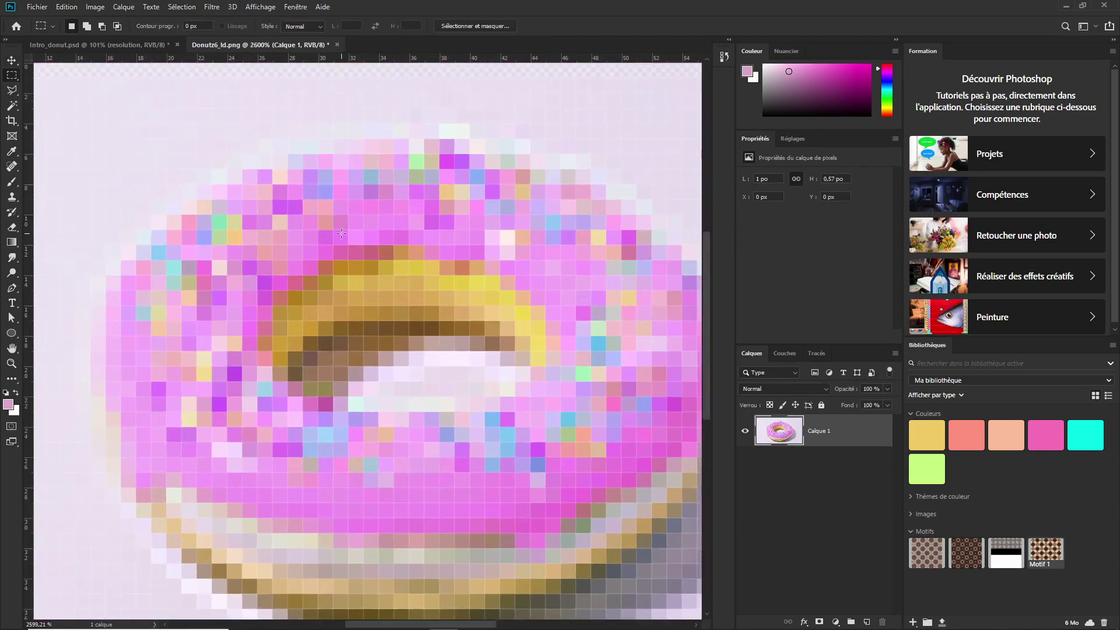
{"action": "left_click_drag", "start_coordinate": [335, 232], "coordinate": [346, 239]}
{"action": "left_click_drag", "start_coordinate": [345, 247], "coordinate": [305, 224]}
{"action": "scroll", "coordinate": [379, 276], "scroll_direction": "down", "scroll_amount": 2}
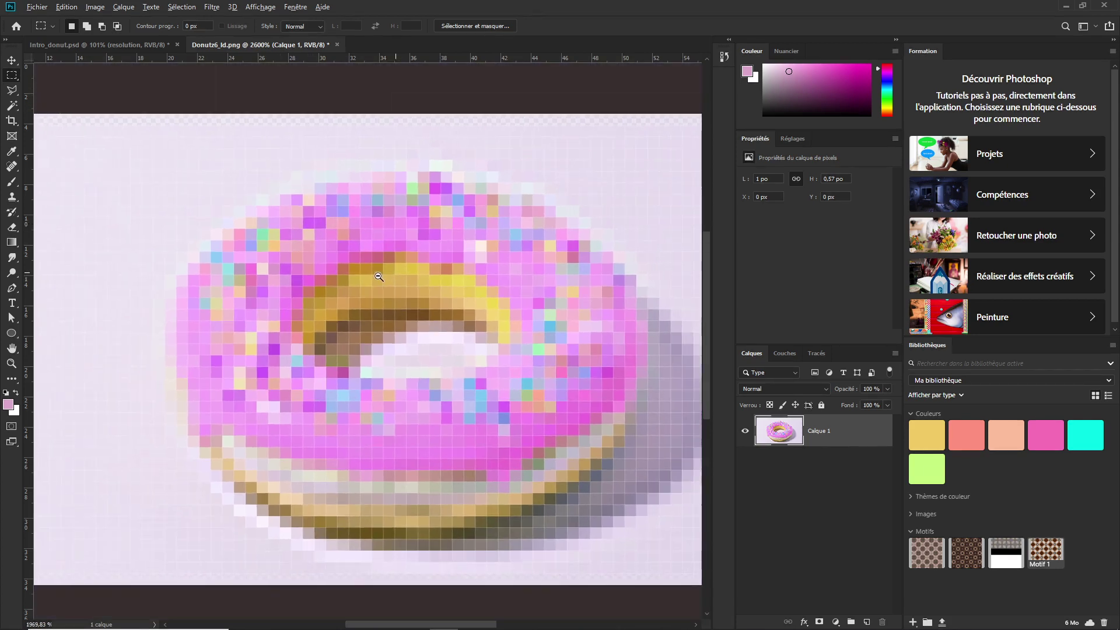
Compare with Intro_donut.psd zoomed to 3530%, clear the selection, and return to Donutz6_ld.png.
{"action": "left_click", "coordinate": [122, 45]}
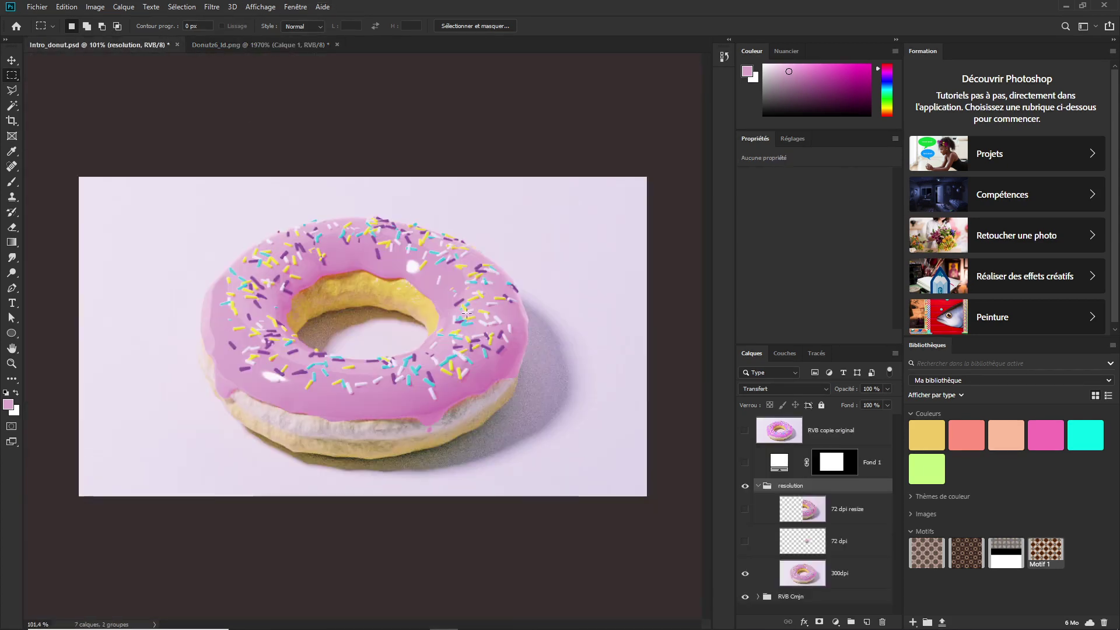
{"action": "scroll", "coordinate": [437, 296], "scroll_direction": "up", "scroll_amount": 3}
{"action": "scroll", "coordinate": [438, 296], "scroll_direction": "up", "scroll_amount": 3}
{"action": "scroll", "coordinate": [438, 295], "scroll_direction": "up", "scroll_amount": 3}
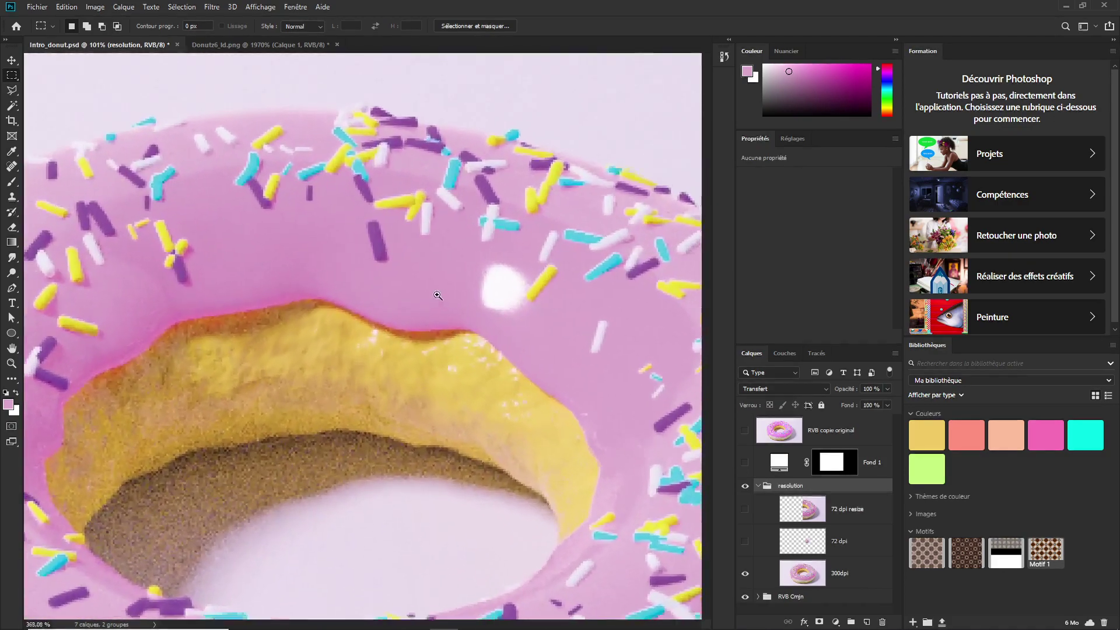
{"action": "scroll", "coordinate": [437, 296], "scroll_direction": "up", "scroll_amount": 5}
{"action": "scroll", "coordinate": [440, 289], "scroll_direction": "up", "scroll_amount": 6}
{"action": "scroll", "coordinate": [443, 283], "scroll_direction": "up", "scroll_amount": 5}
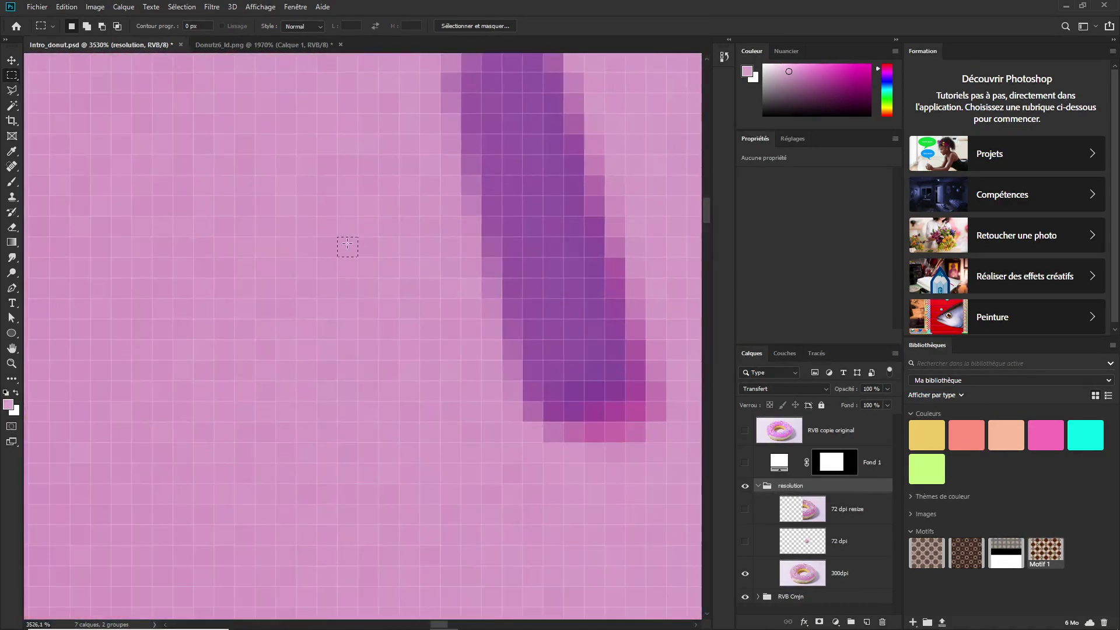
{"action": "left_click", "coordinate": [344, 241]}
{"action": "scroll", "coordinate": [483, 330], "scroll_direction": "down", "scroll_amount": 12}
{"action": "scroll", "coordinate": [408, 338], "scroll_direction": "down", "scroll_amount": 10}
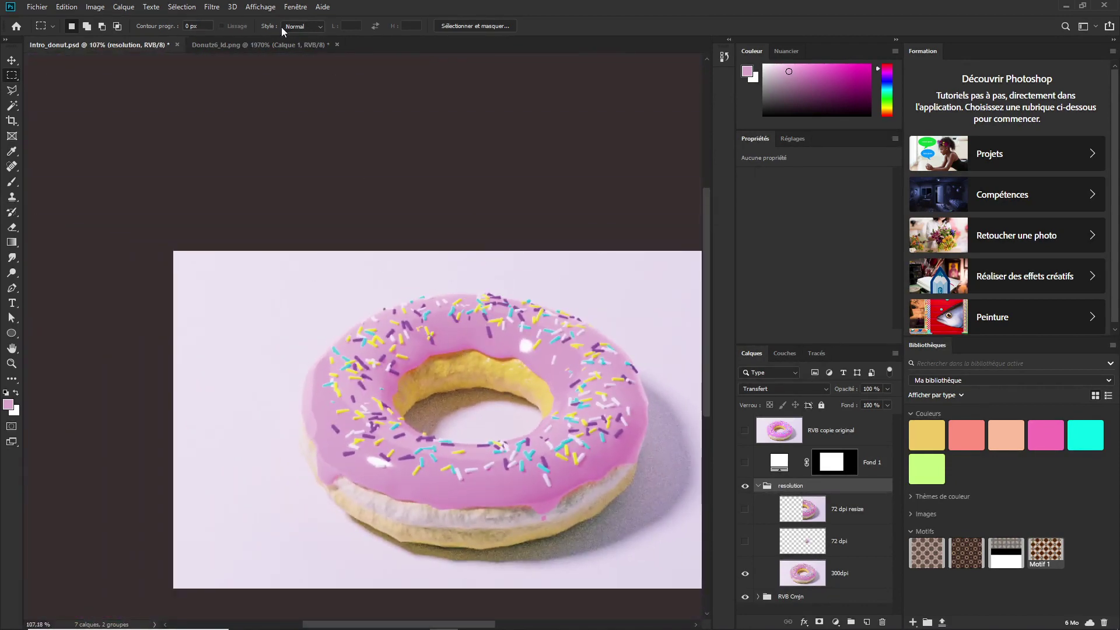
{"action": "left_click", "coordinate": [274, 43]}
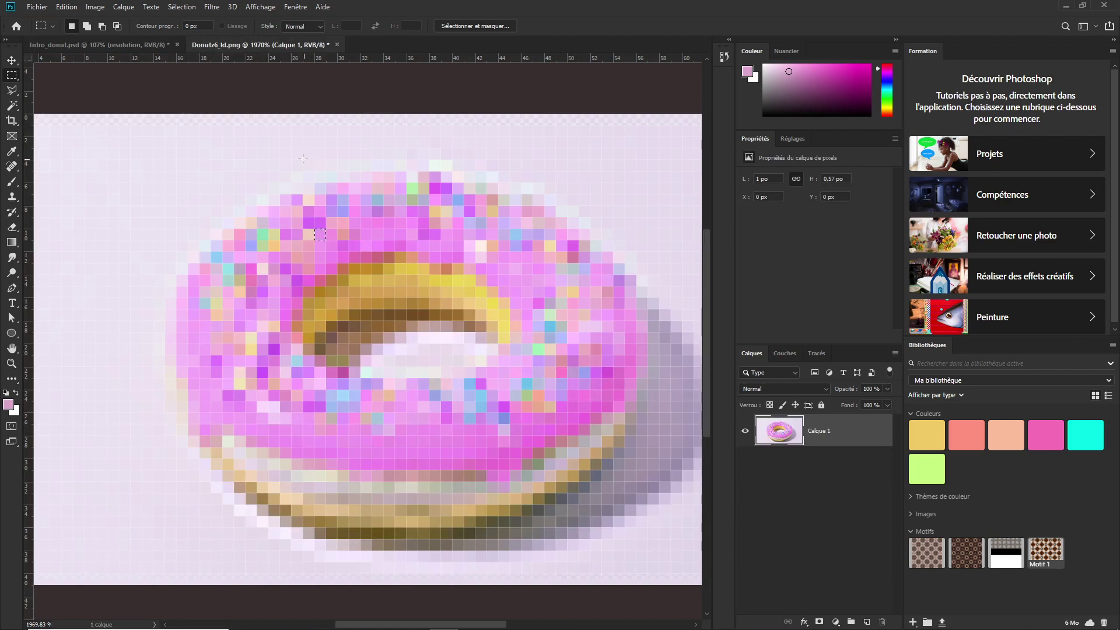
{"action": "left_click_drag", "start_coordinate": [292, 195], "coordinate": [305, 204]}
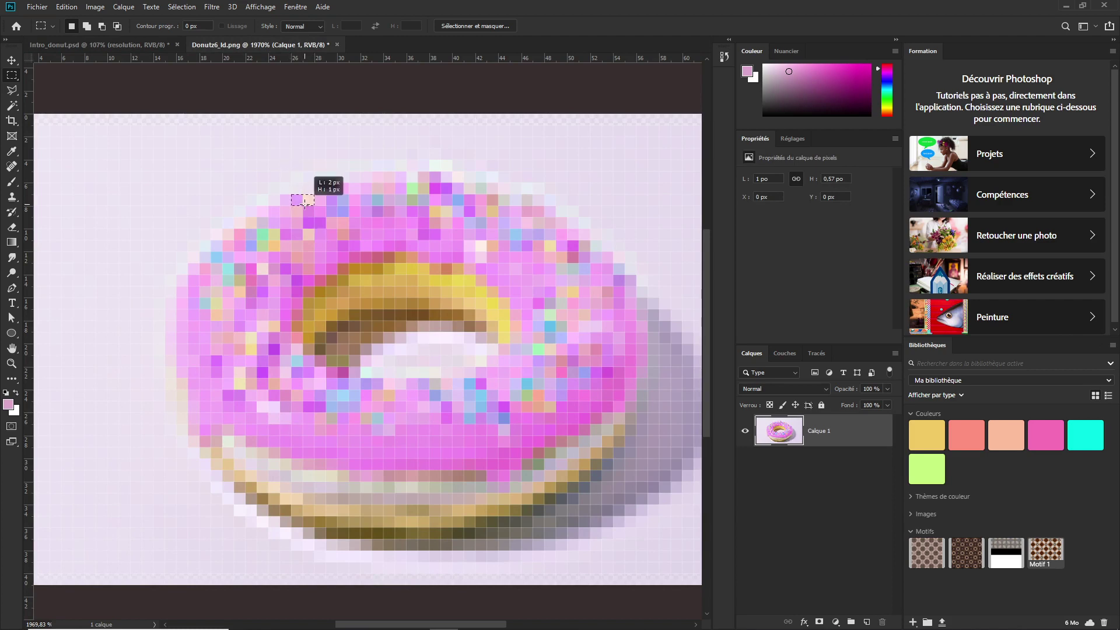
{"action": "left_click_drag", "start_coordinate": [304, 204], "coordinate": [305, 203]}
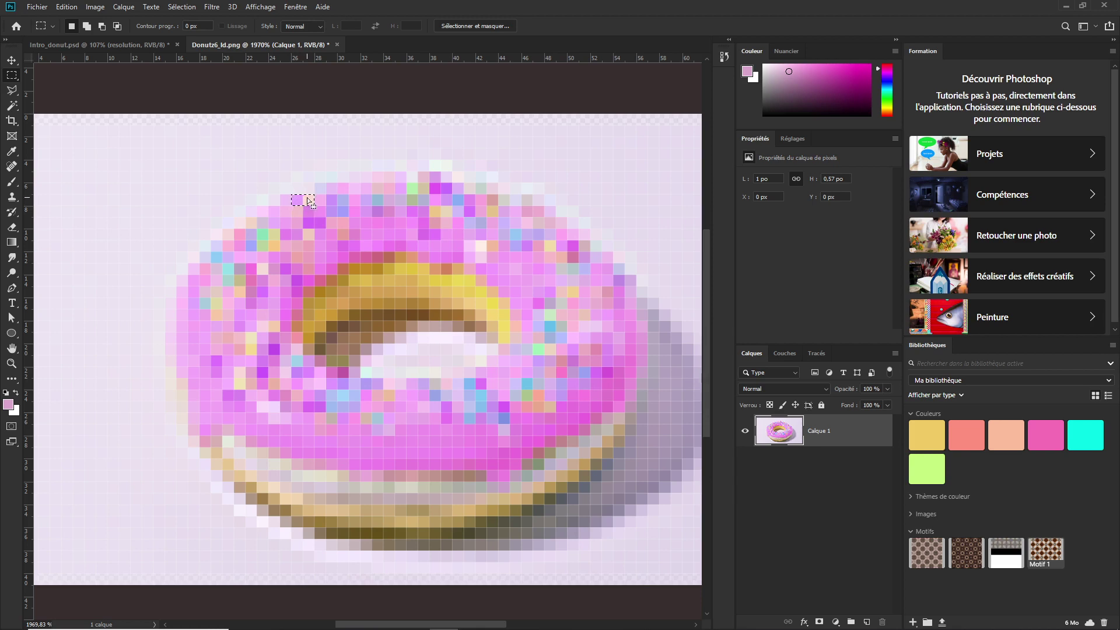
{"action": "left_click", "coordinate": [307, 200]}
{"action": "left_click_drag", "start_coordinate": [222, 126], "coordinate": [227, 556]}
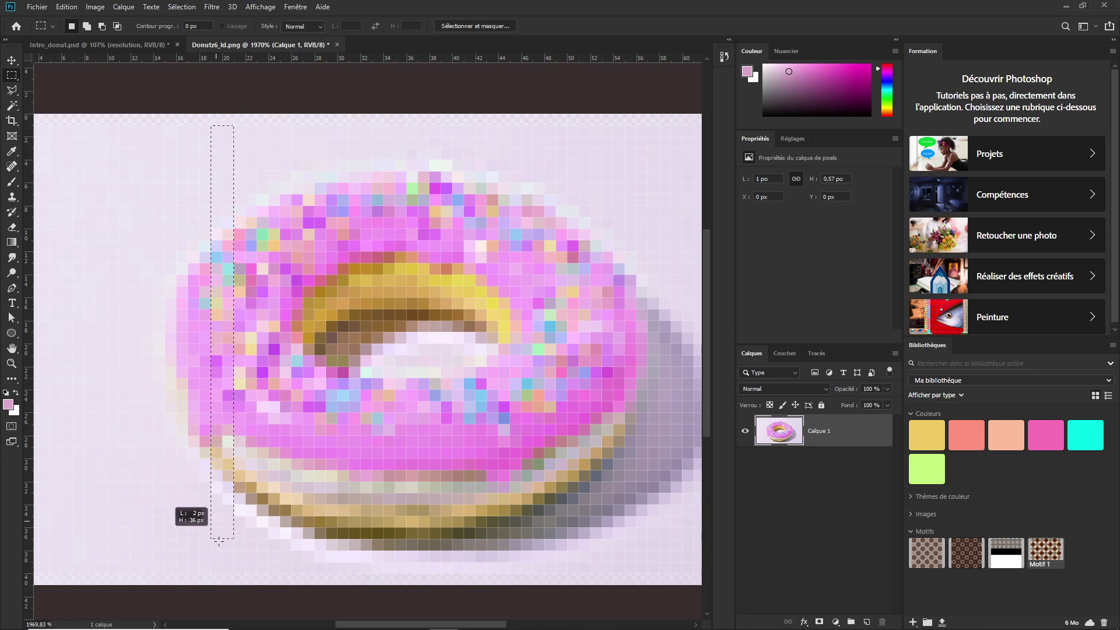
{"action": "left_click_drag", "start_coordinate": [211, 138], "coordinate": [470, 142]}
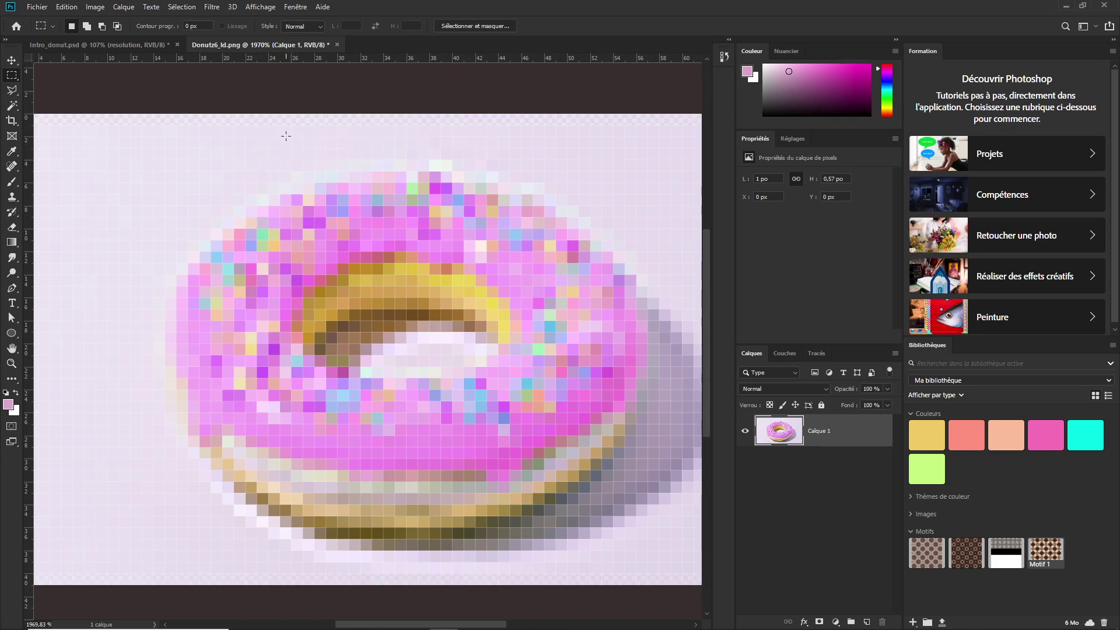
{"action": "left_click", "coordinate": [95, 7]}
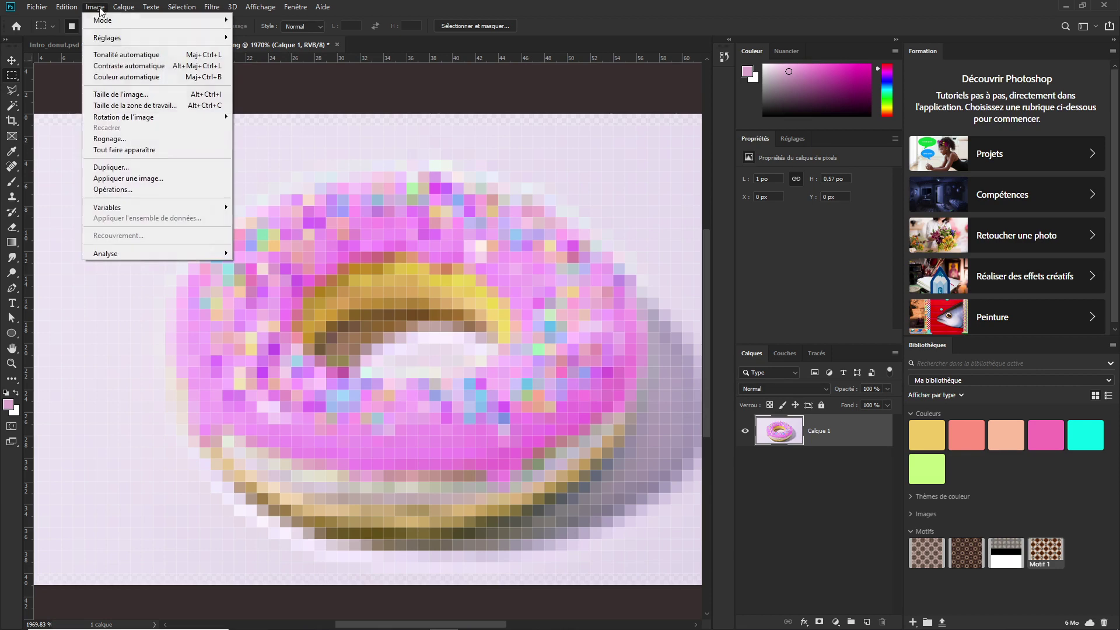
{"action": "left_click", "coordinate": [116, 93]}
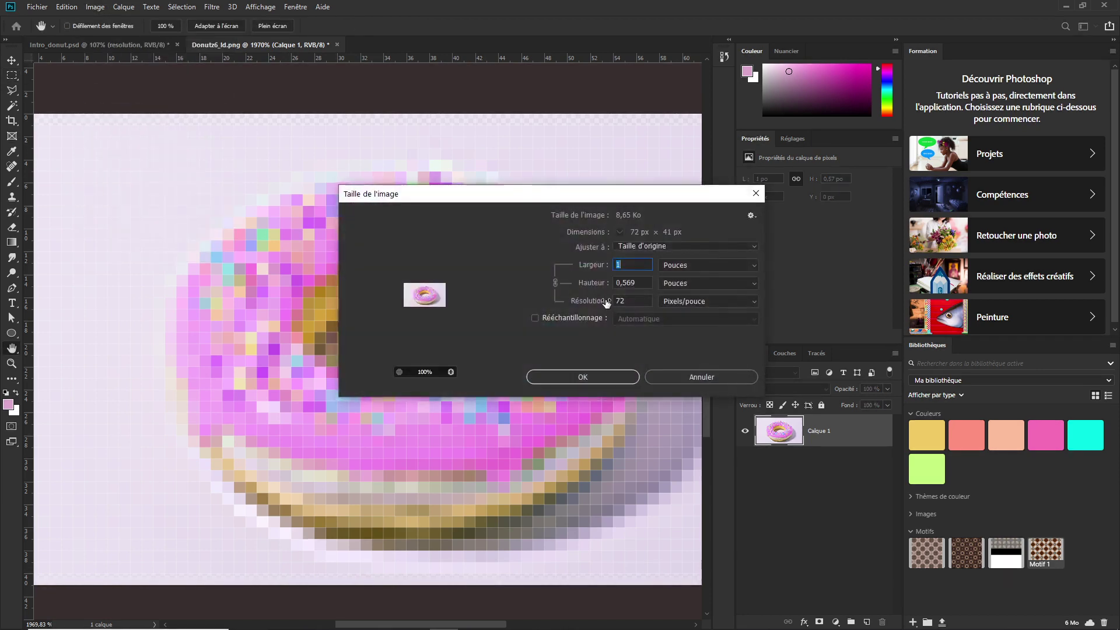
{"action": "left_click", "coordinate": [693, 269]}
{"action": "left_click", "coordinate": [548, 323]}
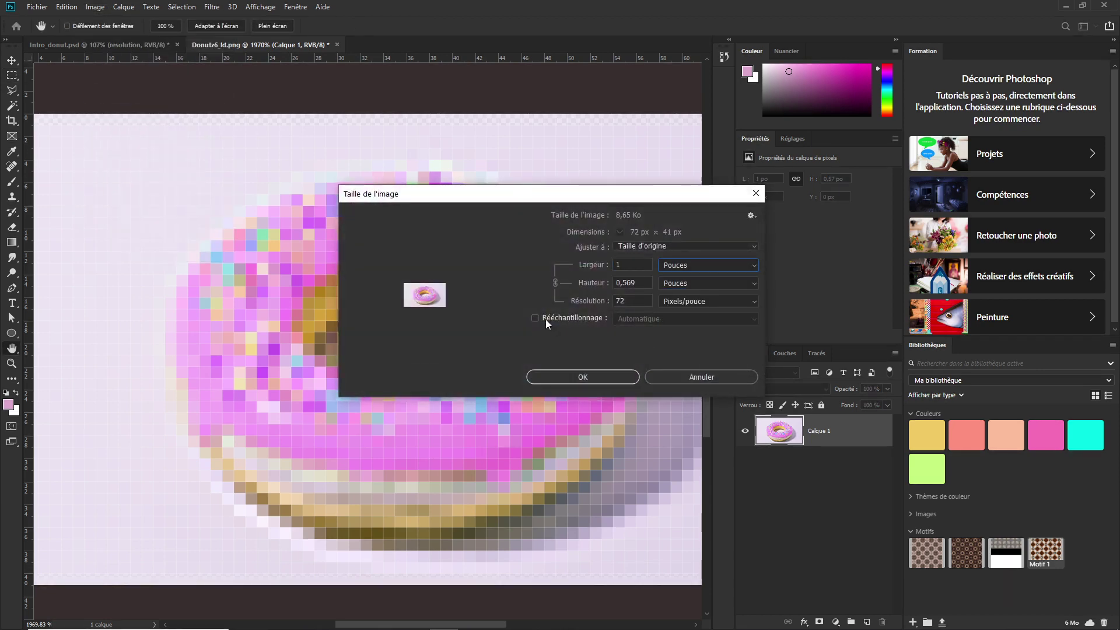
{"action": "left_click", "coordinate": [548, 319]}
{"action": "left_click", "coordinate": [700, 265]}
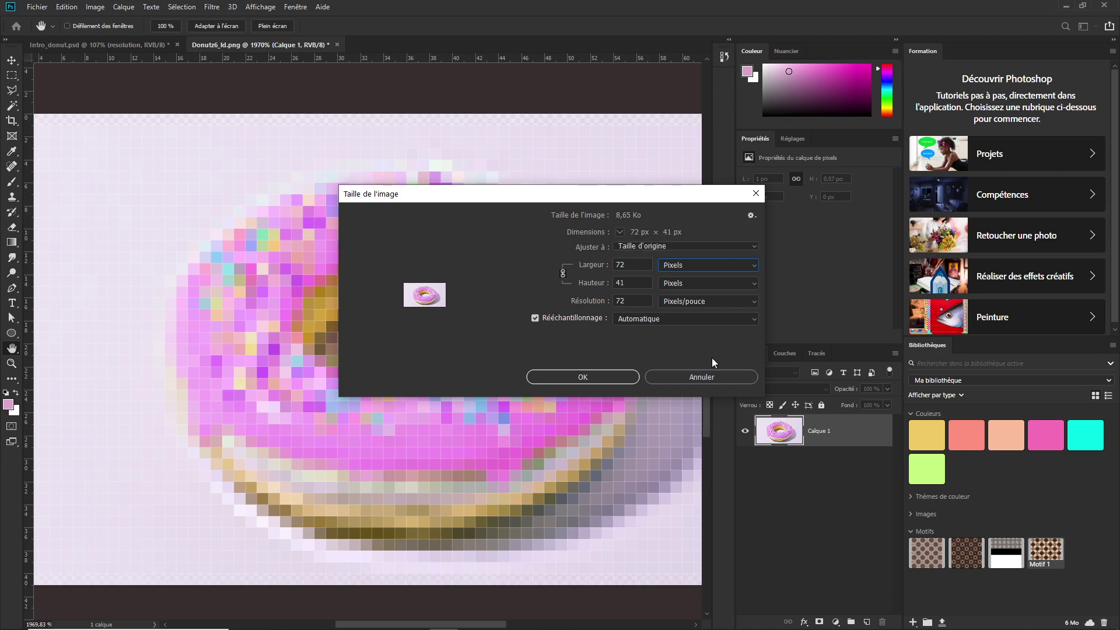
{"action": "left_click", "coordinate": [692, 378]}
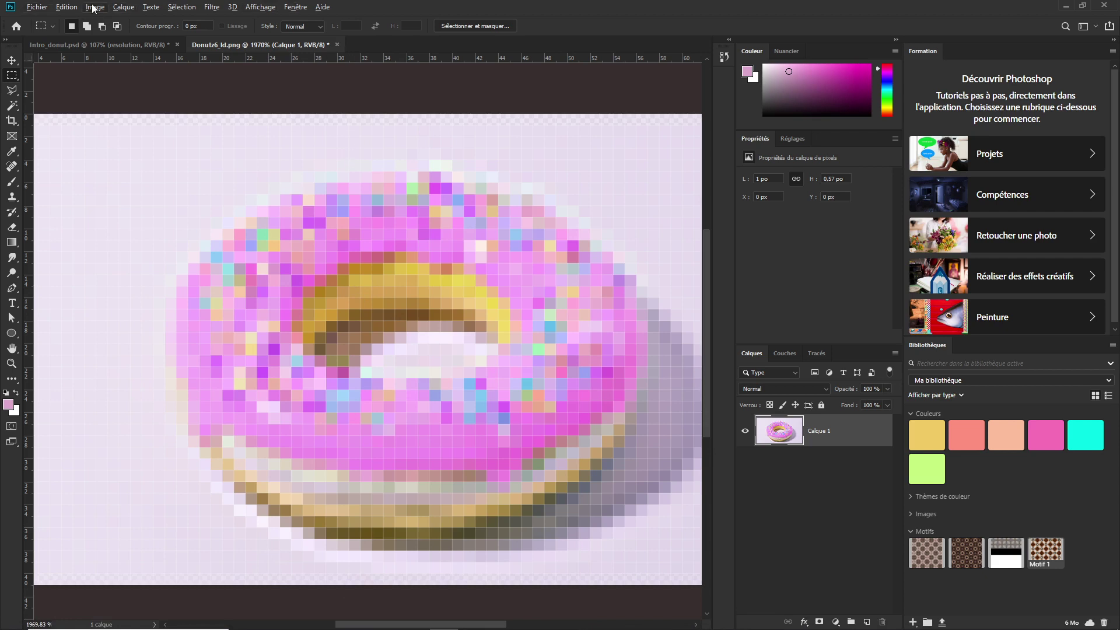
Check the donut PNG's Image Size settings and cancel unchanged.
{"action": "left_click", "coordinate": [95, 7]}
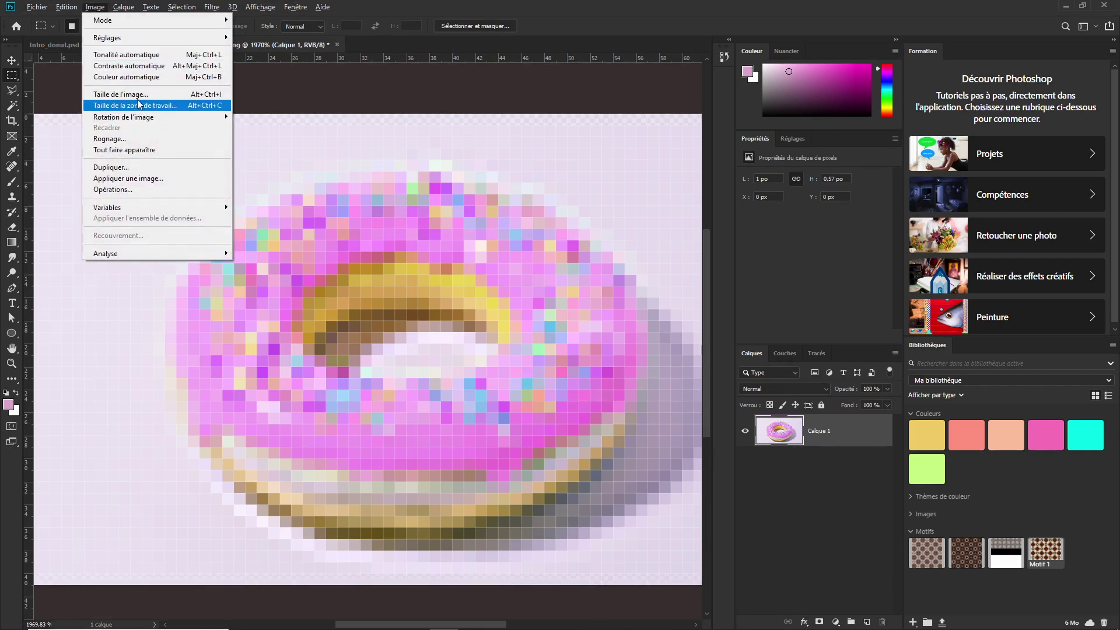
{"action": "left_click", "coordinate": [140, 95]}
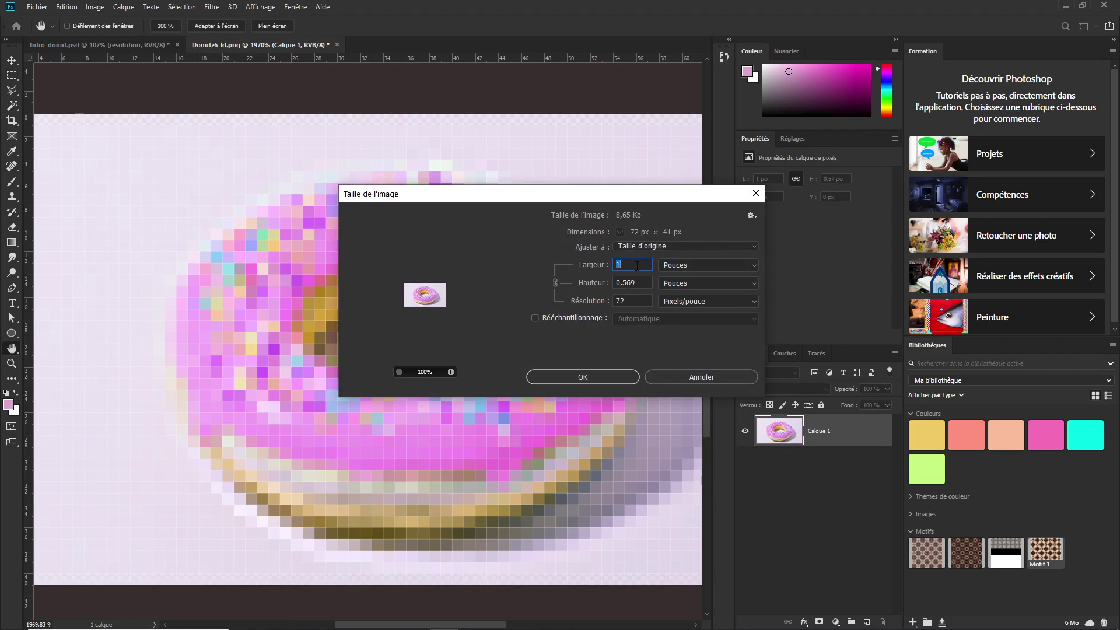
{"action": "left_click", "coordinate": [683, 376]}
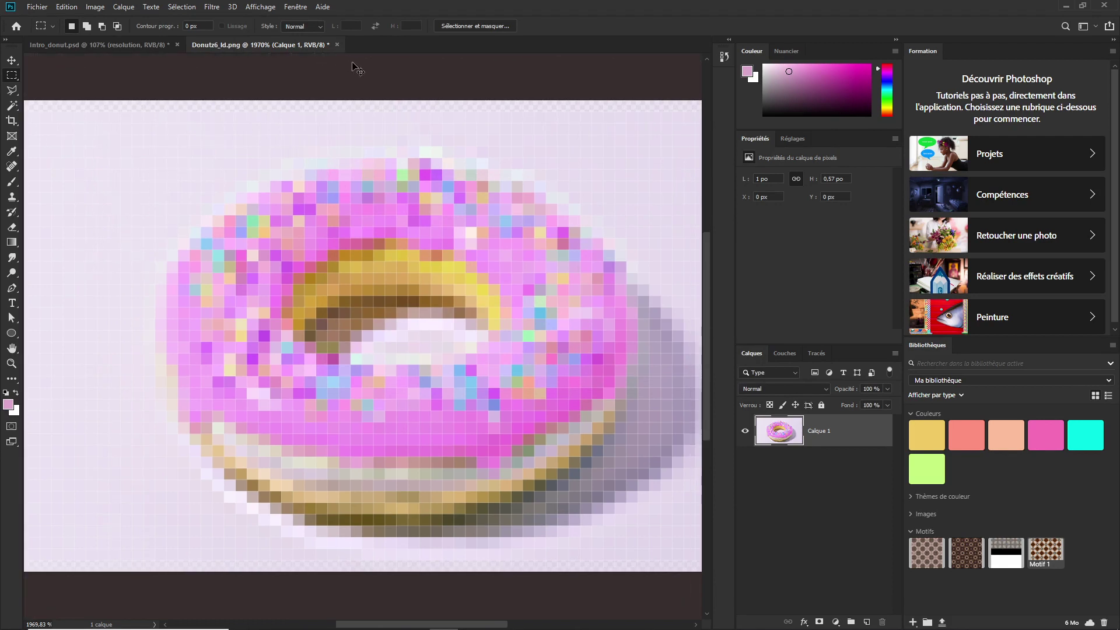
Set the rulers to Pouces, zoom out, and select a strip across the image's 1-inch top.
{"action": "right_click", "coordinate": [361, 57]}
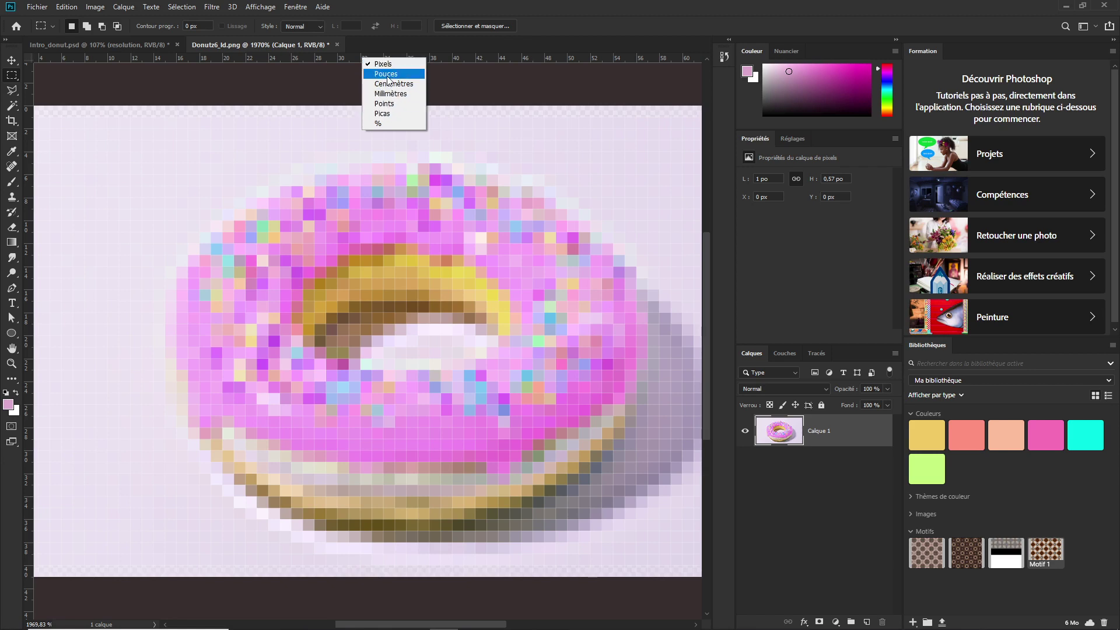
{"action": "left_click", "coordinate": [385, 74]}
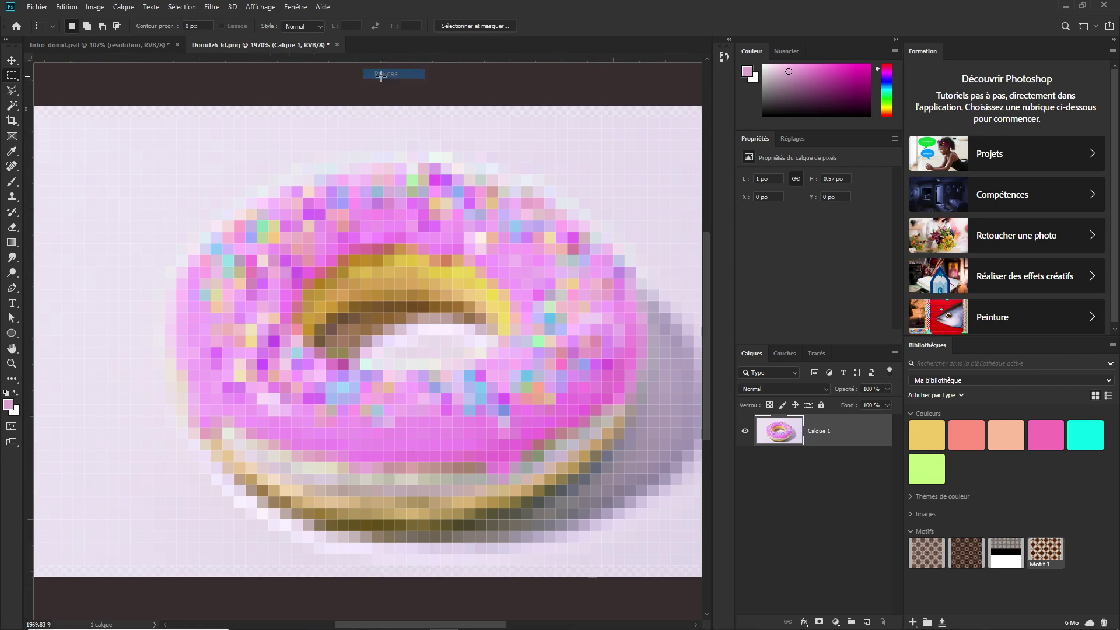
{"action": "left_click", "coordinate": [414, 169], "text": "alt"}
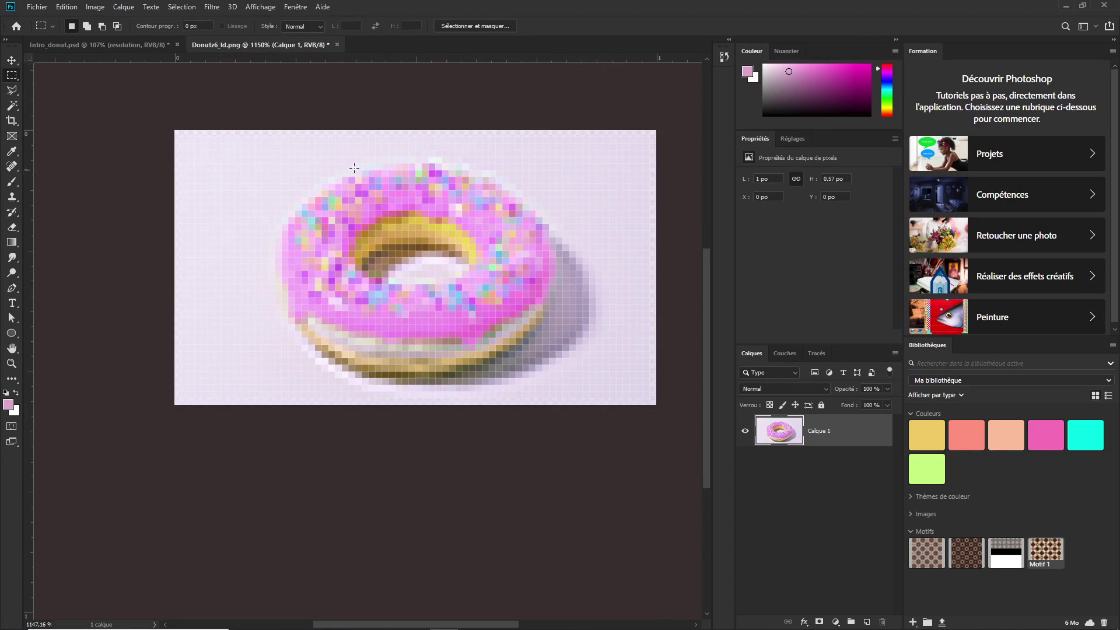
{"action": "left_click_drag", "start_coordinate": [177, 137], "coordinate": [661, 157]}
Set the rulers back to Pixels and select a 72 × 10 px band across the top.
{"action": "right_click", "coordinate": [485, 61]}
{"action": "left_click", "coordinate": [528, 70]}
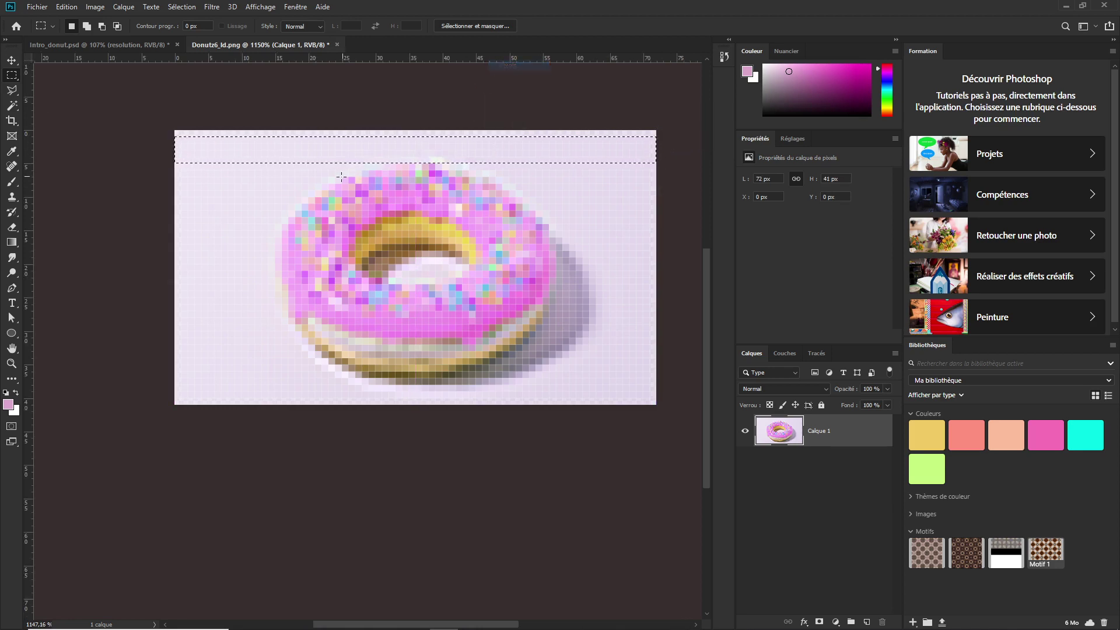
{"action": "left_click", "coordinate": [139, 124]}
{"action": "left_click_drag", "start_coordinate": [140, 124], "coordinate": [660, 192]}
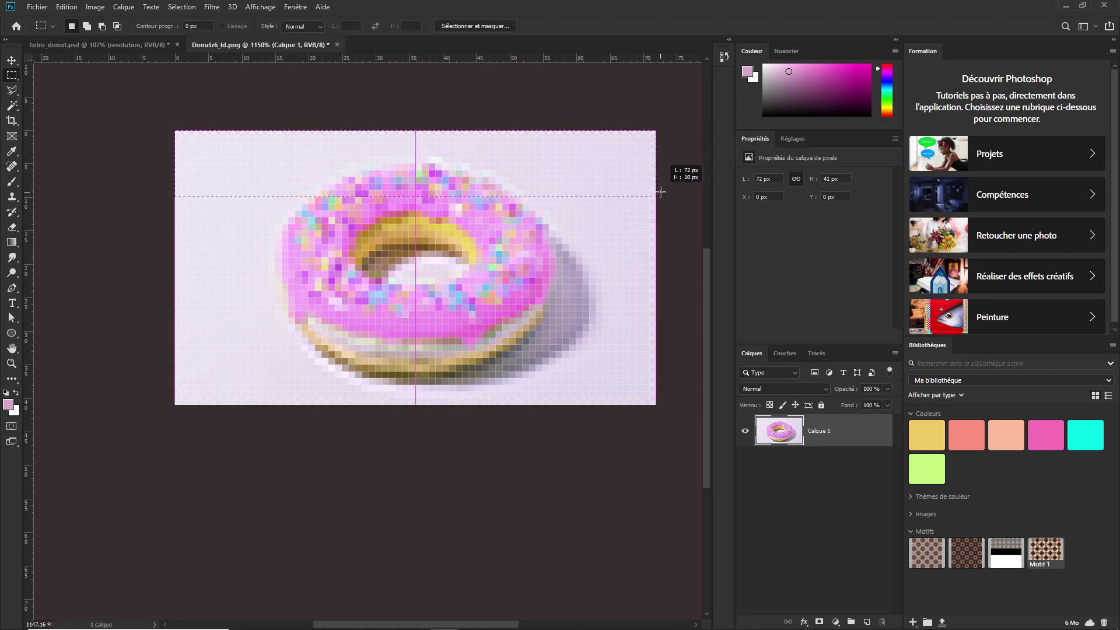
{"action": "scroll", "coordinate": [453, 191], "scroll_direction": "up", "scroll_amount": 3}
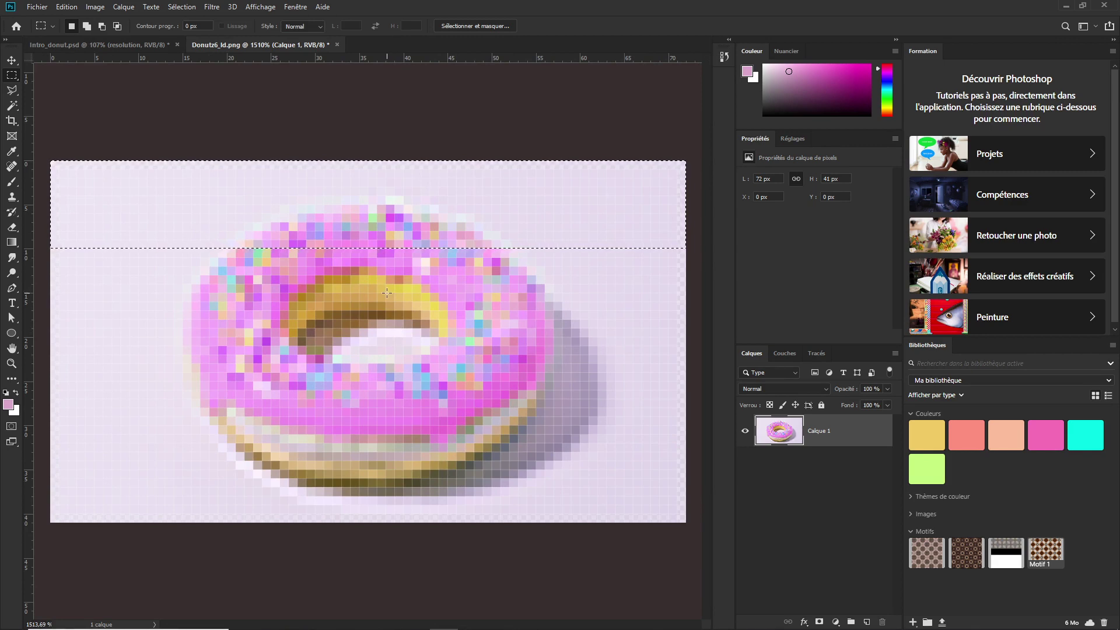
Deselect, then check Intro_donut.psd's image size: 960 × 540 px at 300 ppp.
{"action": "left_click", "coordinate": [222, 124]}
{"action": "left_click", "coordinate": [139, 43]}
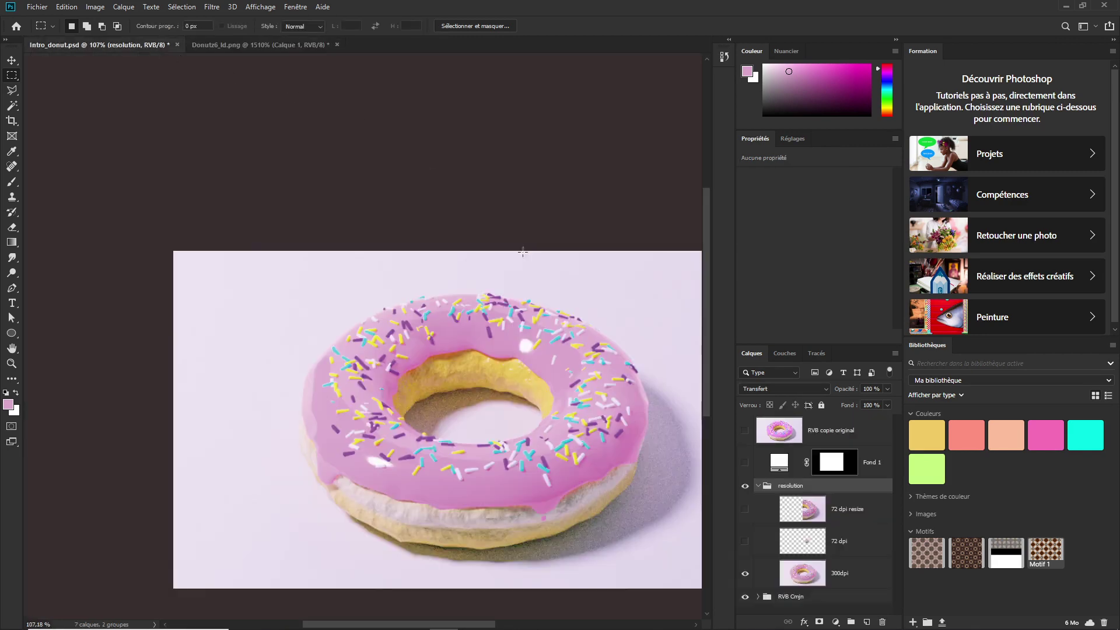
{"action": "scroll", "coordinate": [463, 334], "scroll_direction": "down", "scroll_amount": 2}
{"action": "scroll", "coordinate": [464, 334], "scroll_direction": "right", "scroll_amount": 3}
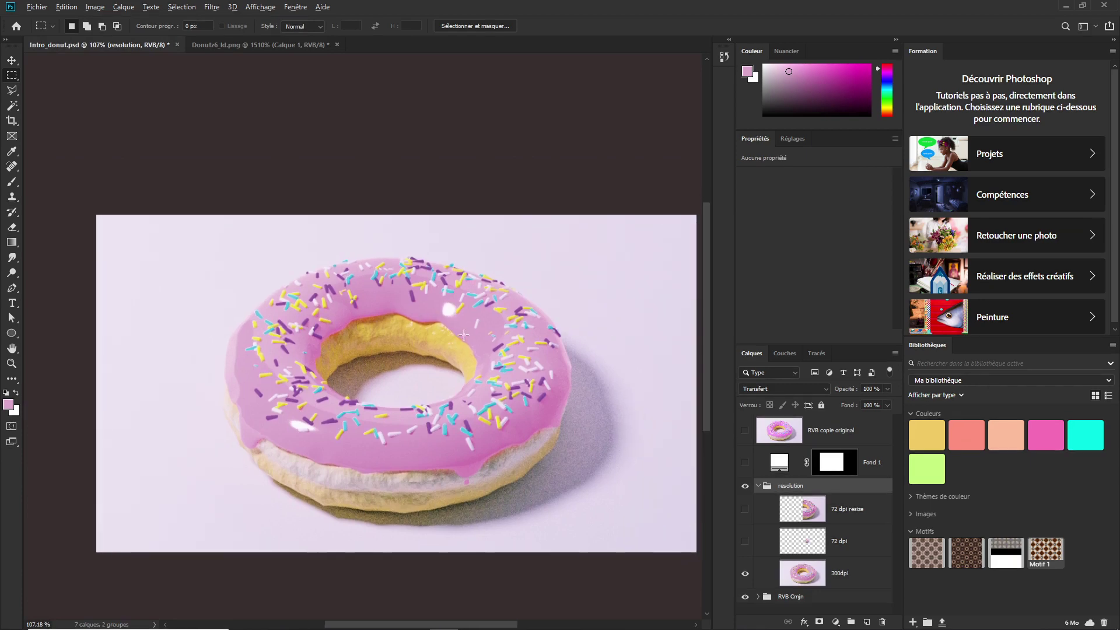
{"action": "key", "text": "ctrl+alt+i"}
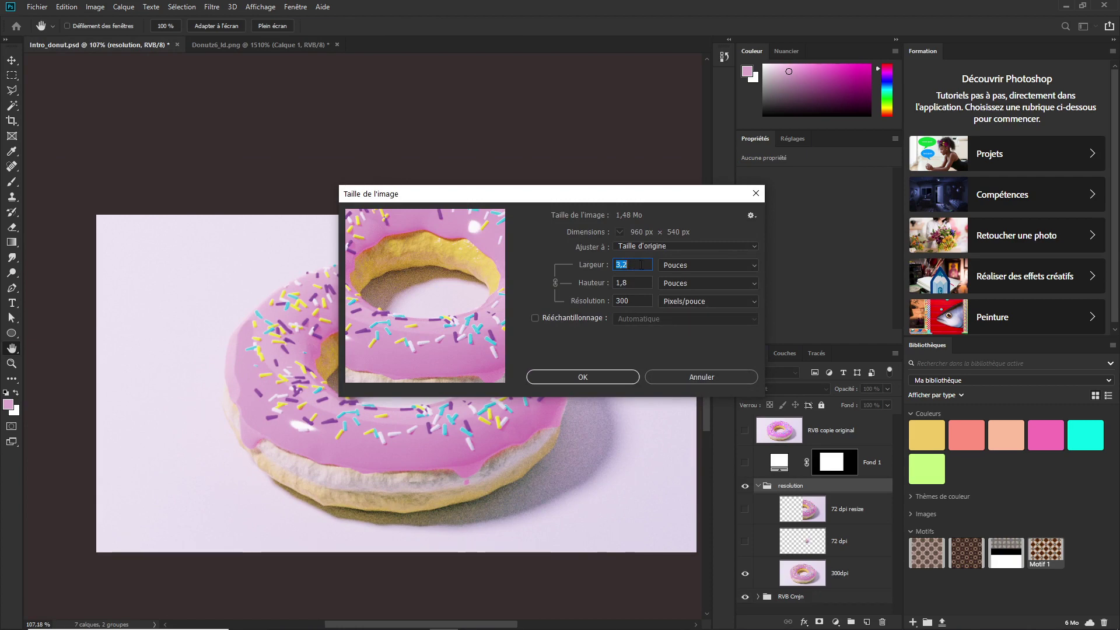
{"action": "left_click", "coordinate": [702, 376]}
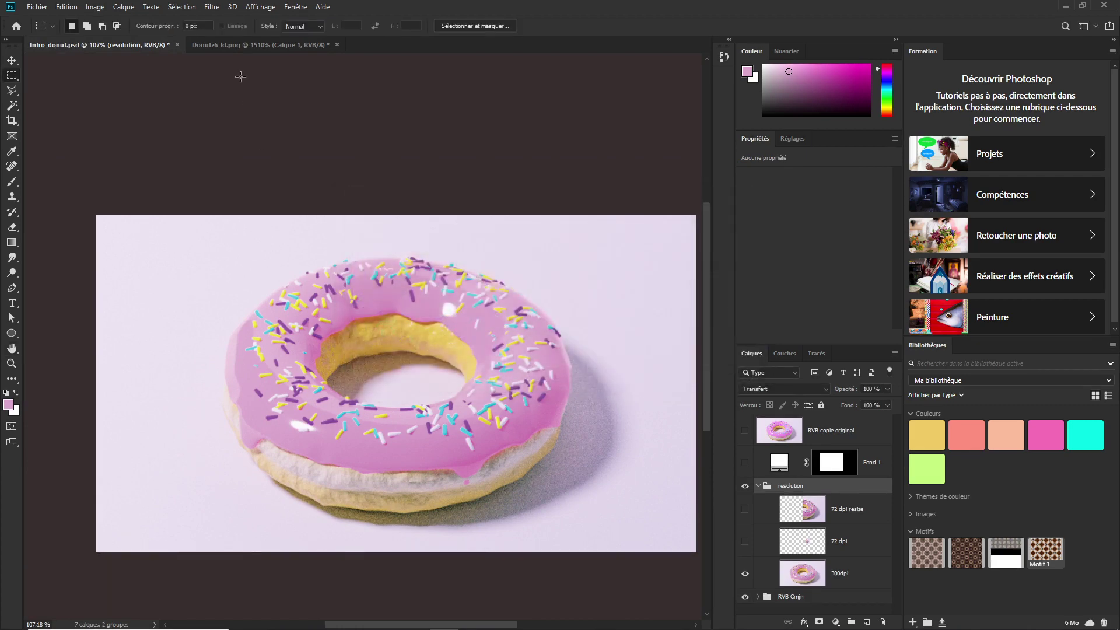
Set Donutz6_ld.png's rulers to Centimètres, then return to Intro_donut.psd.
{"action": "left_click", "coordinate": [245, 44]}
{"action": "right_click", "coordinate": [290, 56]}
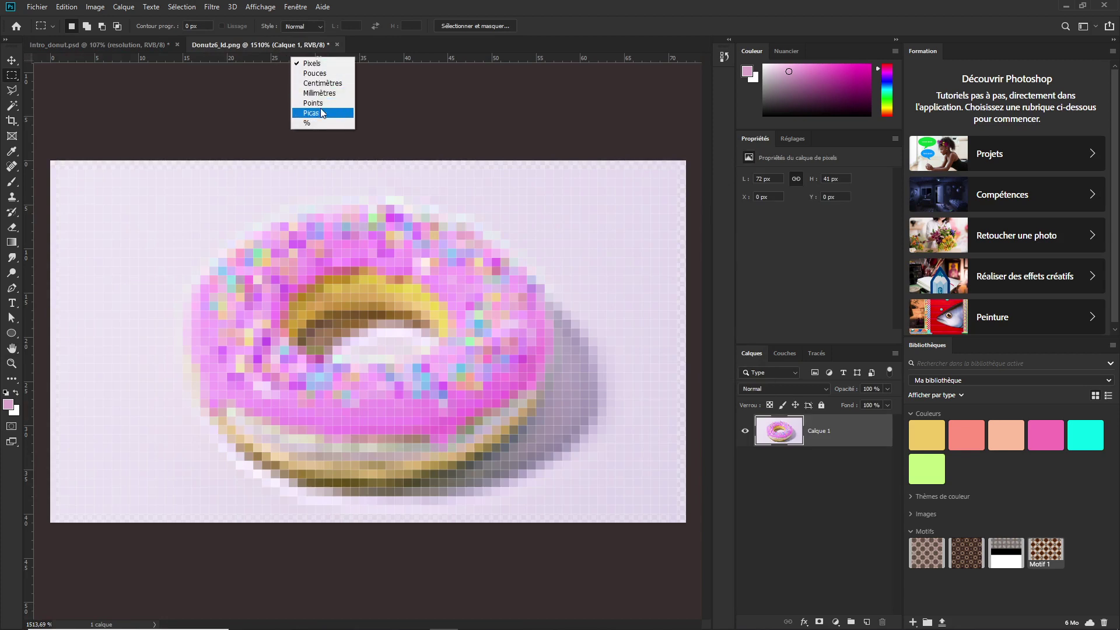
{"action": "left_click", "coordinate": [321, 84]}
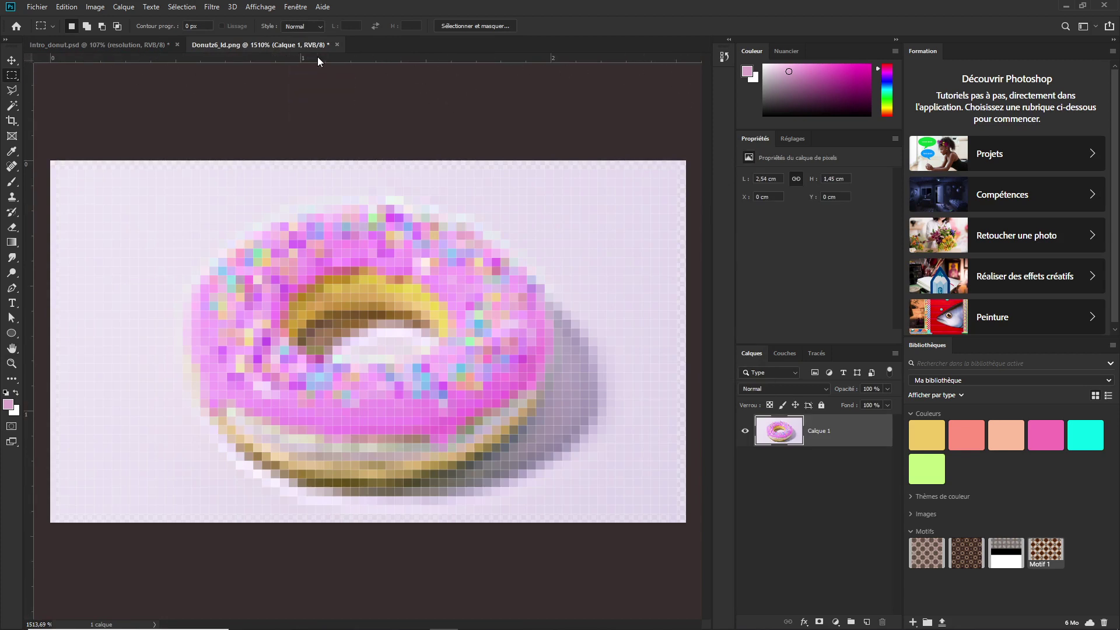
{"action": "left_click", "coordinate": [121, 47]}
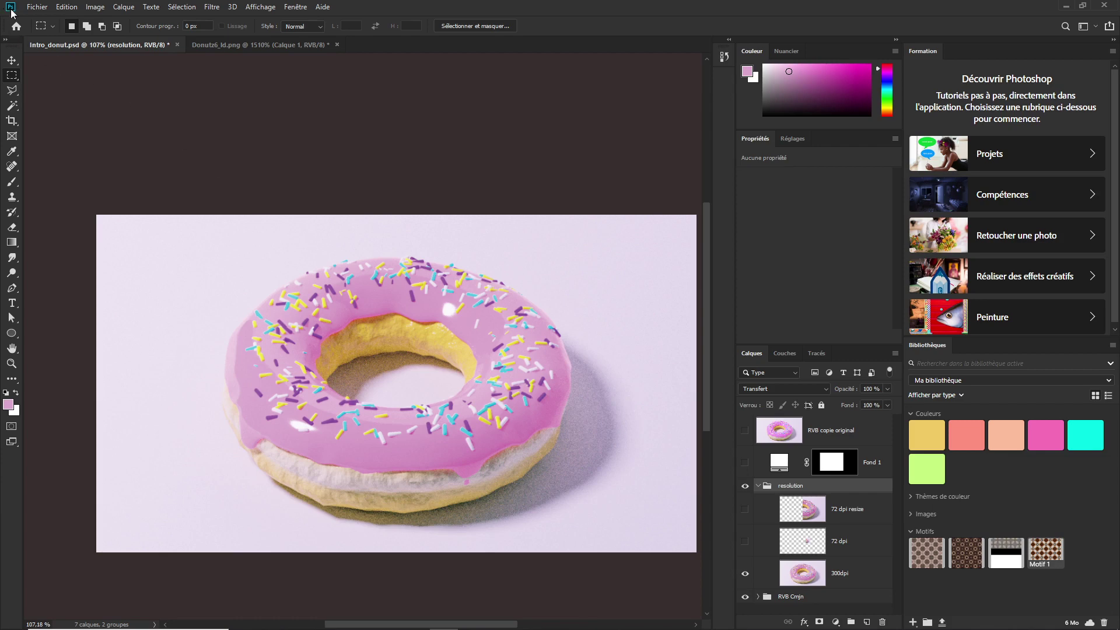
{"action": "left_click", "coordinate": [37, 7]}
{"action": "left_click", "coordinate": [41, 21]}
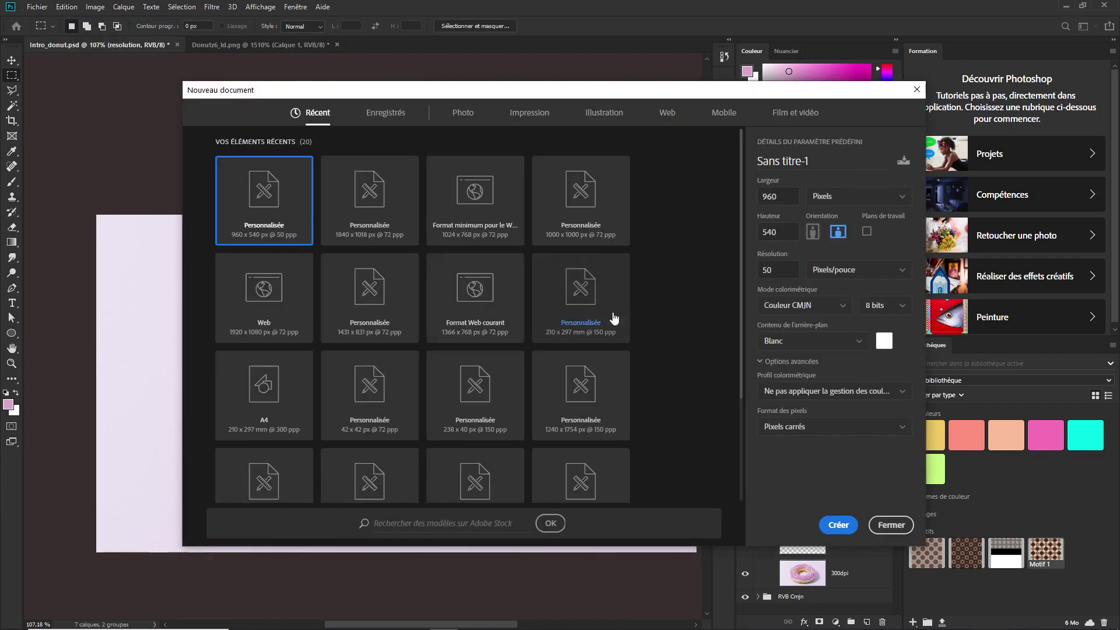
{"action": "left_click", "coordinate": [788, 306]}
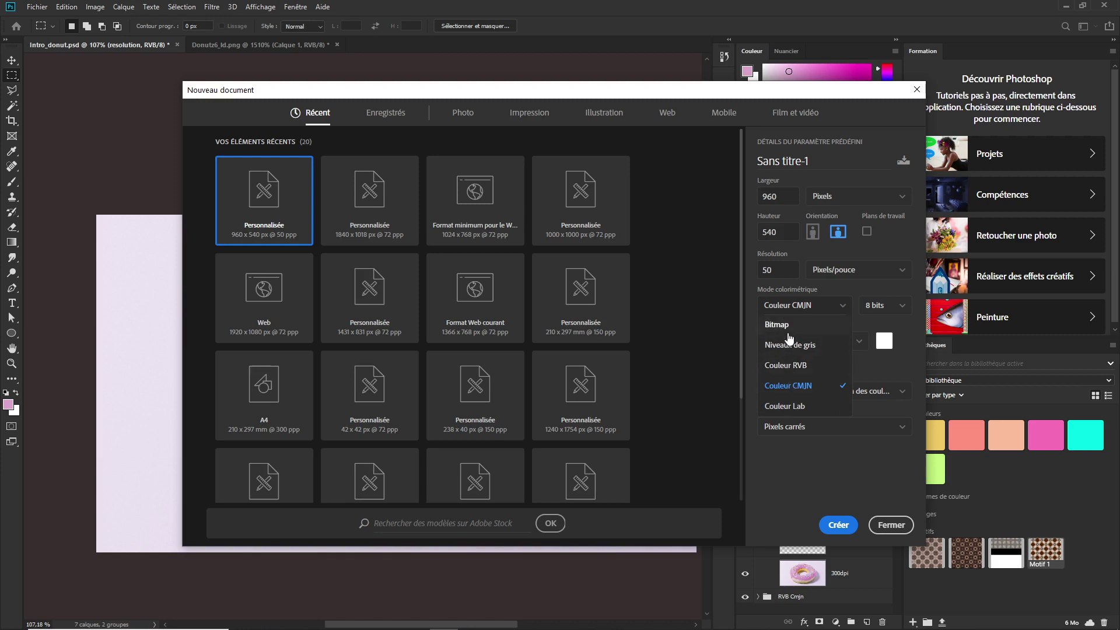
{"action": "left_click", "coordinate": [799, 306]}
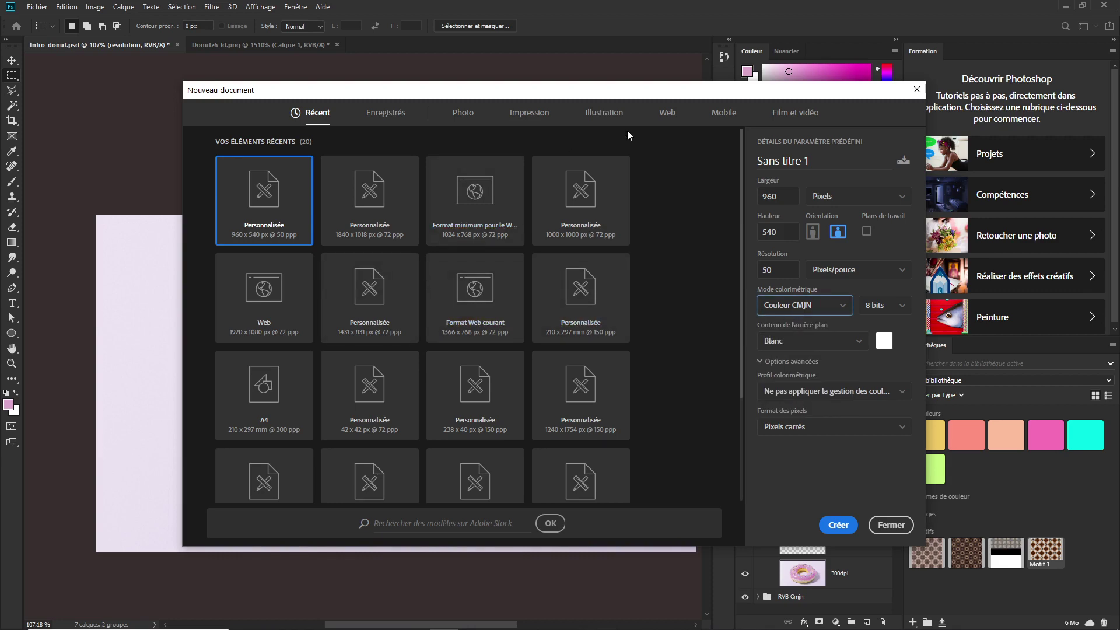
{"action": "left_click", "coordinate": [891, 524]}
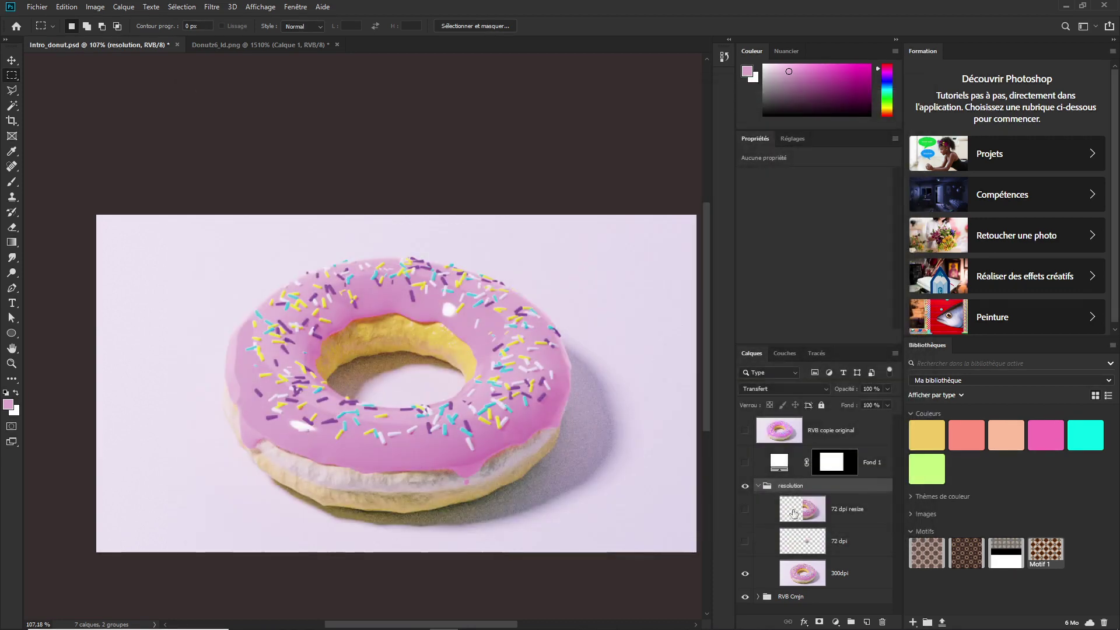
Collapse the resolution group, expand RVB Cmjn, hide its masked CMYK layer, and zoom in slightly.
{"action": "left_click", "coordinate": [758, 485]}
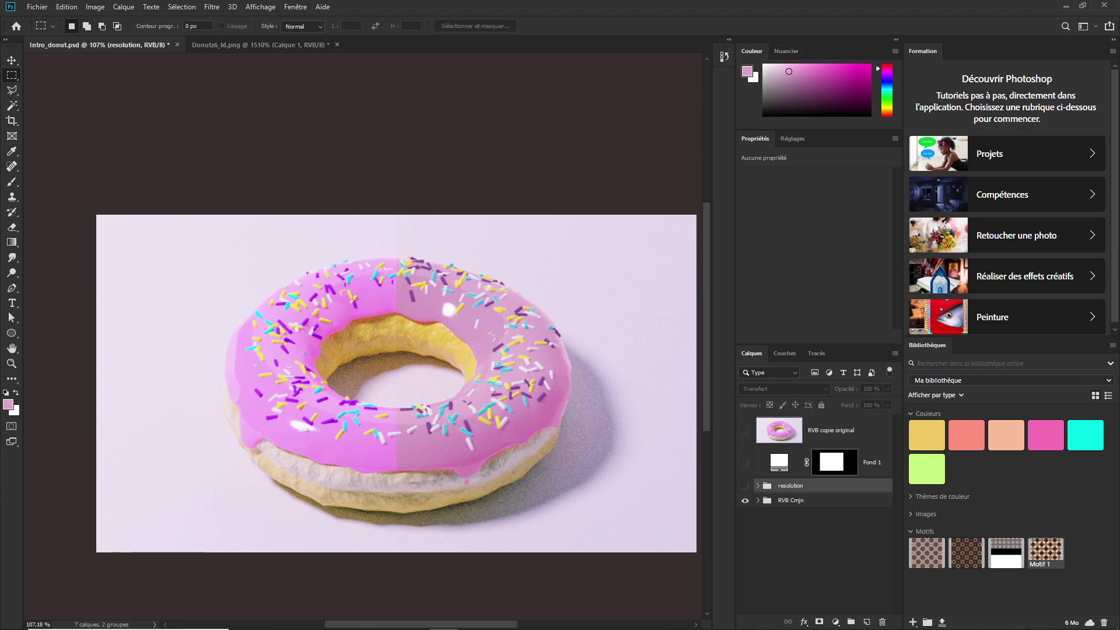
{"action": "left_click", "coordinate": [757, 504]}
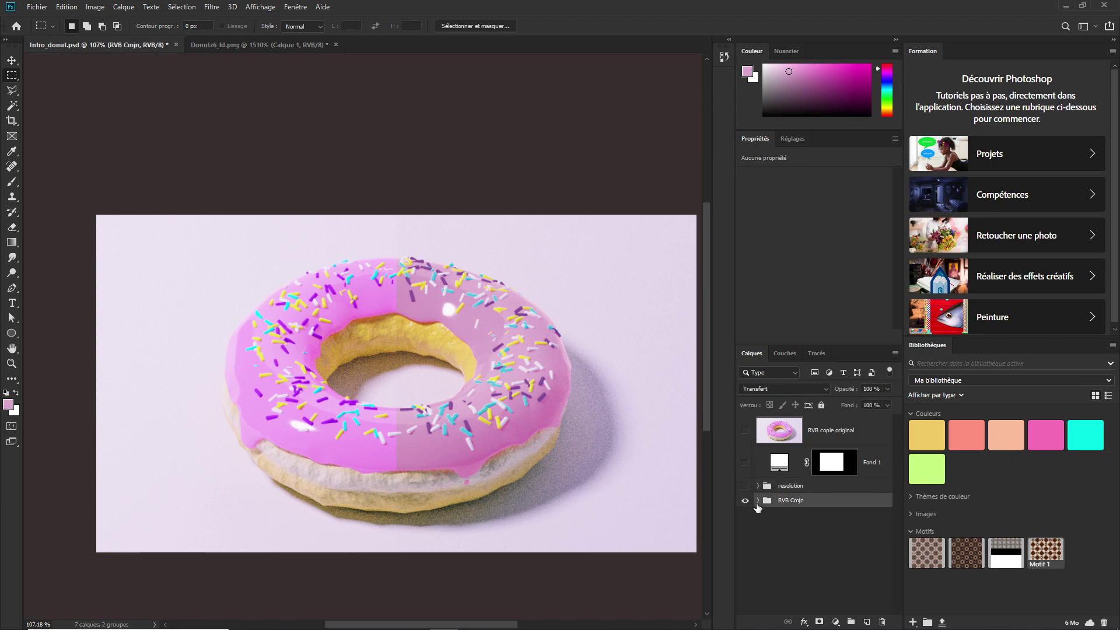
{"action": "left_click", "coordinate": [744, 527]}
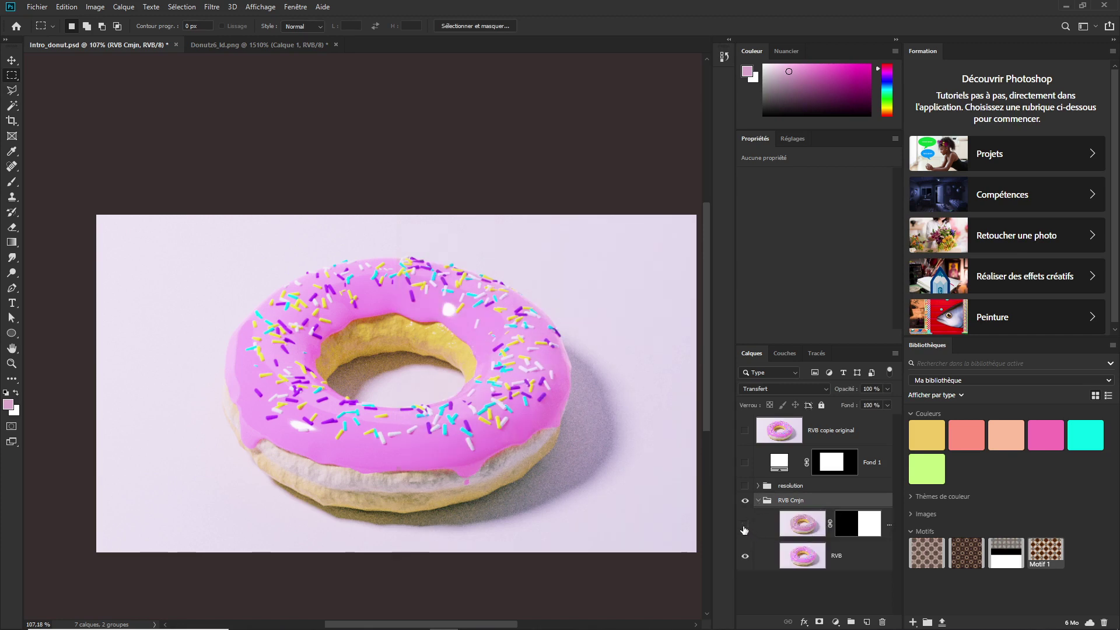
{"action": "left_click", "coordinate": [419, 358]}
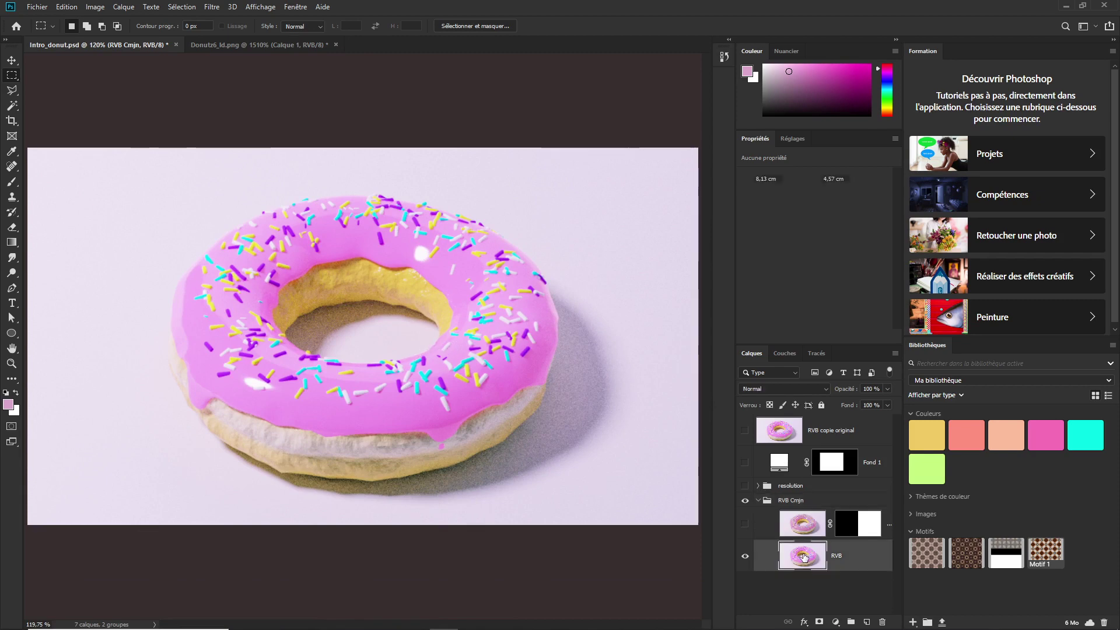
{"action": "double_click", "coordinate": [774, 560]}
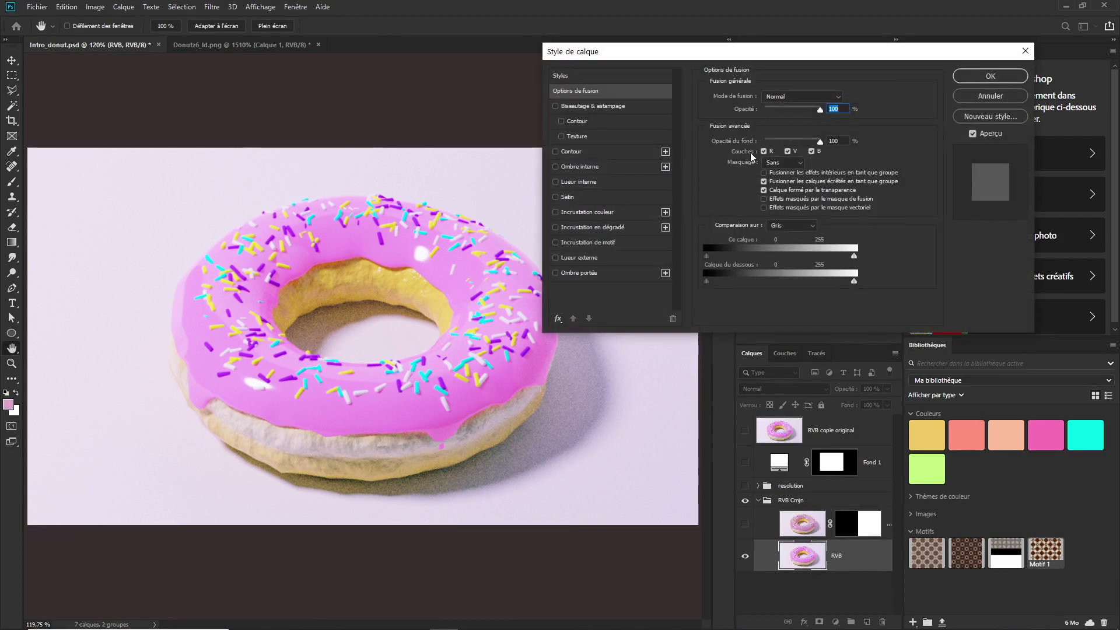
{"action": "left_click", "coordinate": [763, 151]}
{"action": "left_click", "coordinate": [787, 151]}
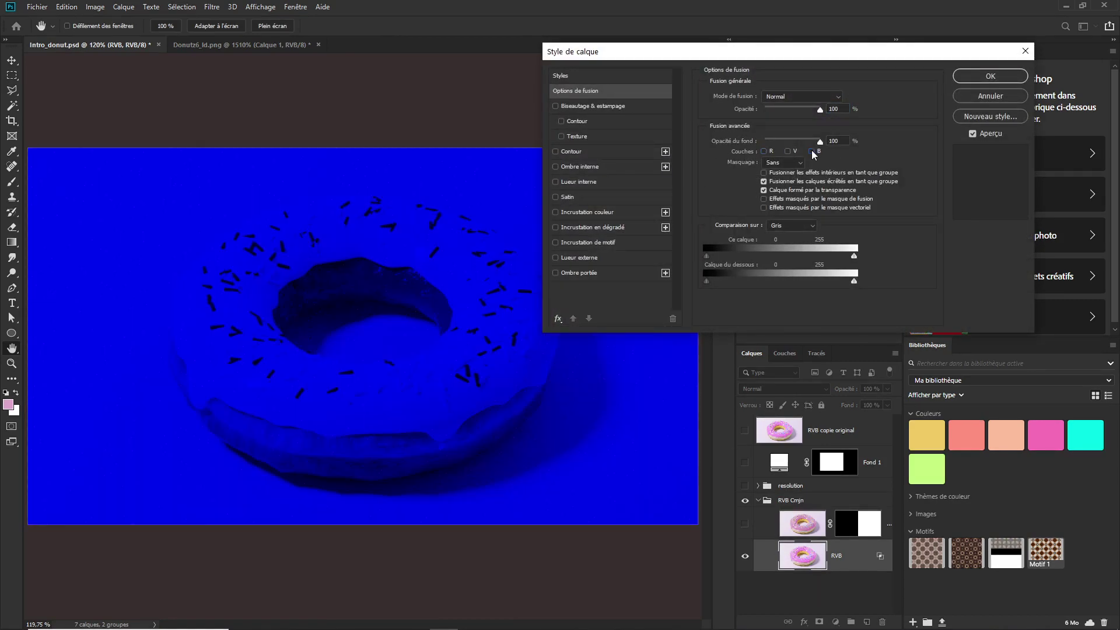
{"action": "left_click", "coordinate": [811, 151]}
{"action": "left_click", "coordinate": [788, 151]}
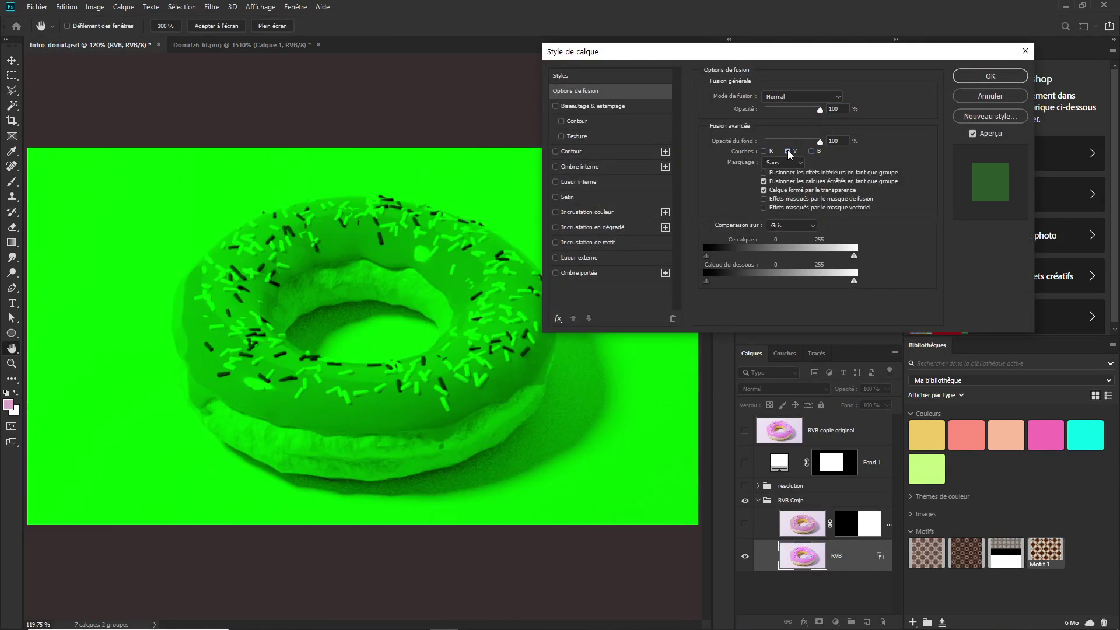
{"action": "left_click", "coordinate": [787, 151]}
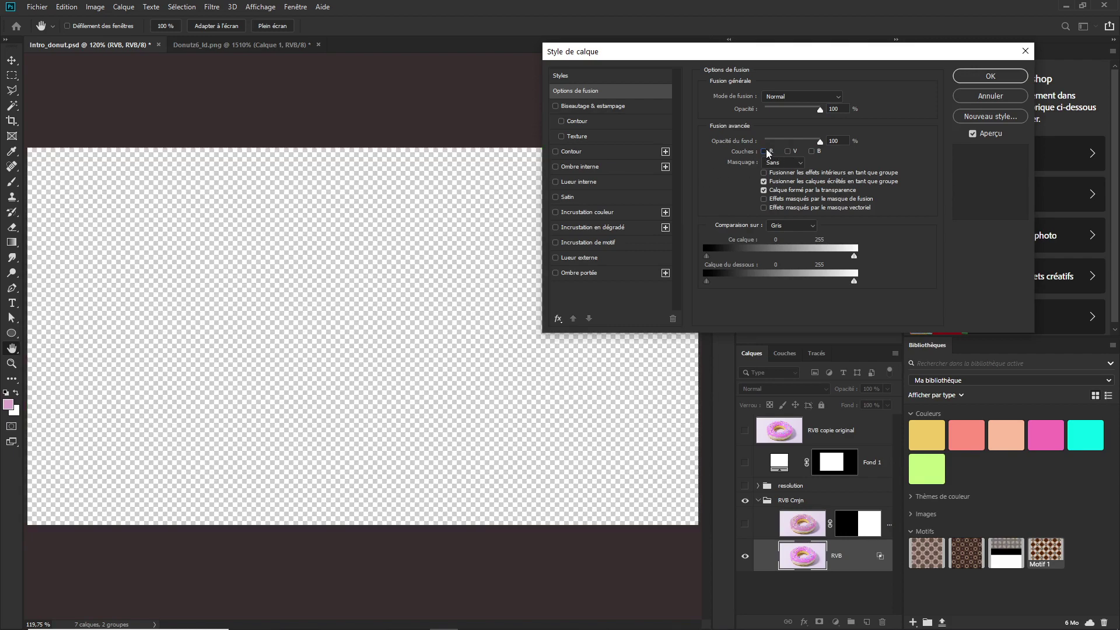
{"action": "left_click", "coordinate": [763, 151]}
{"action": "left_click", "coordinate": [811, 151]}
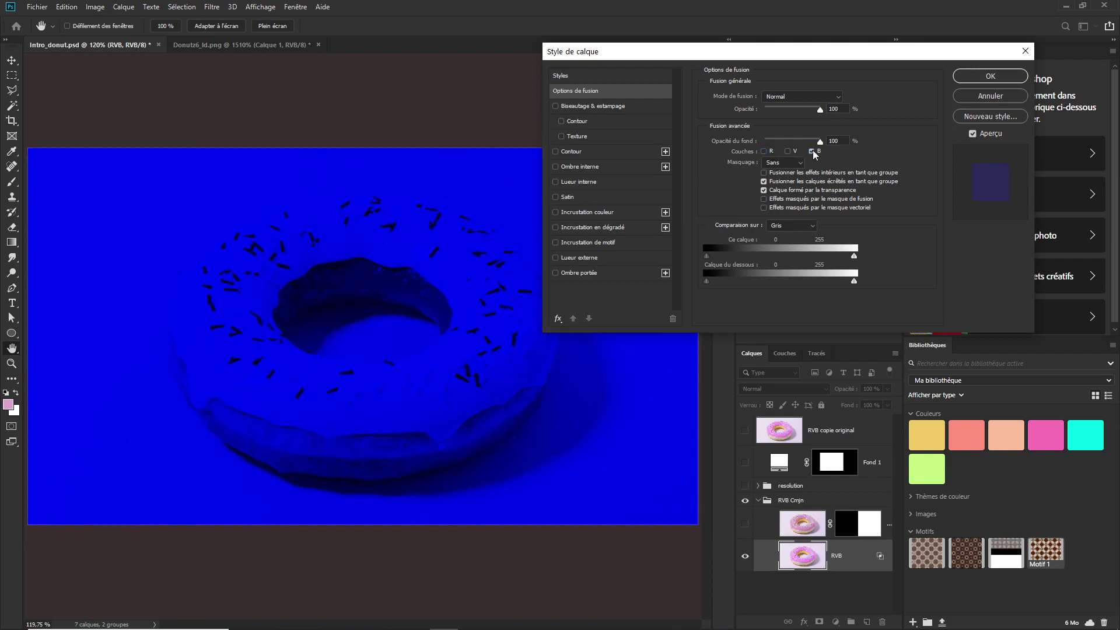
{"action": "left_click", "coordinate": [810, 151]}
{"action": "left_click", "coordinate": [787, 151]}
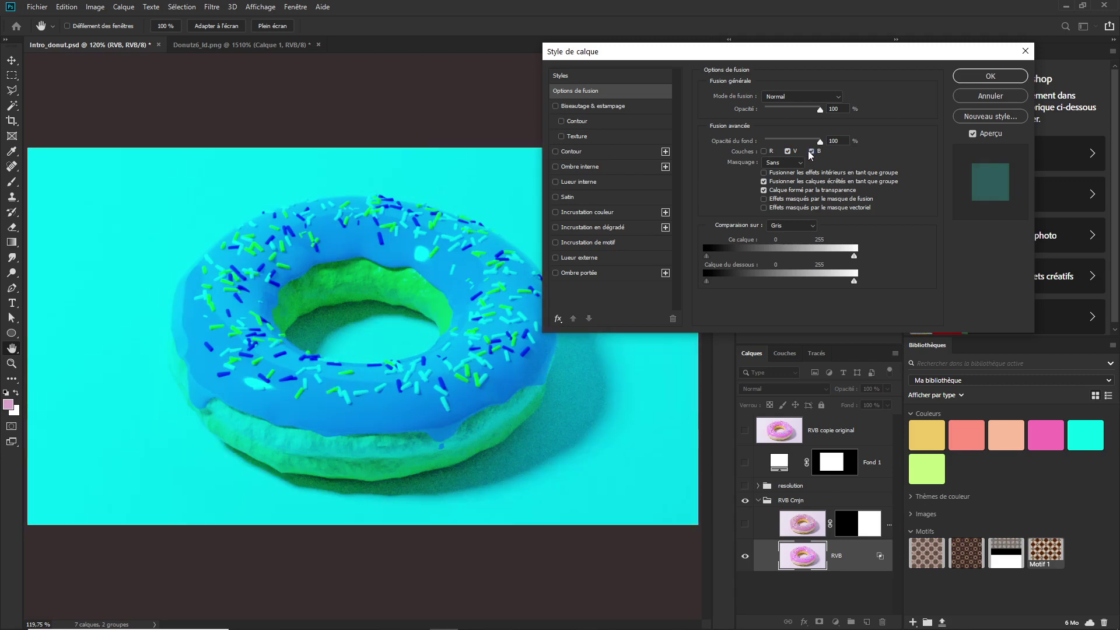
{"action": "left_click", "coordinate": [763, 151]}
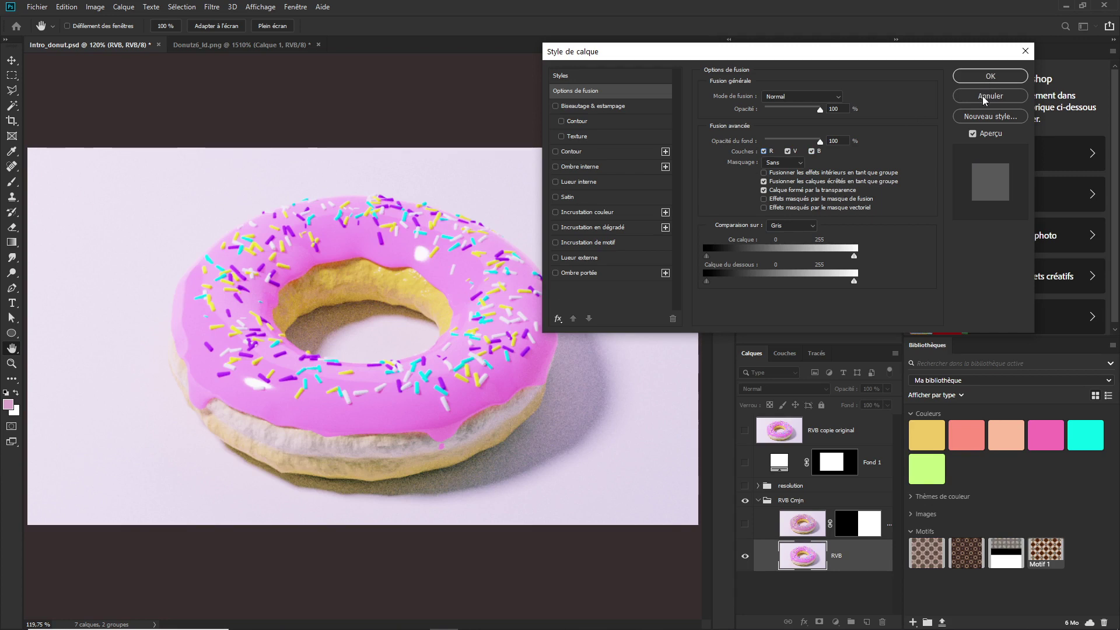
{"action": "left_click", "coordinate": [984, 96]}
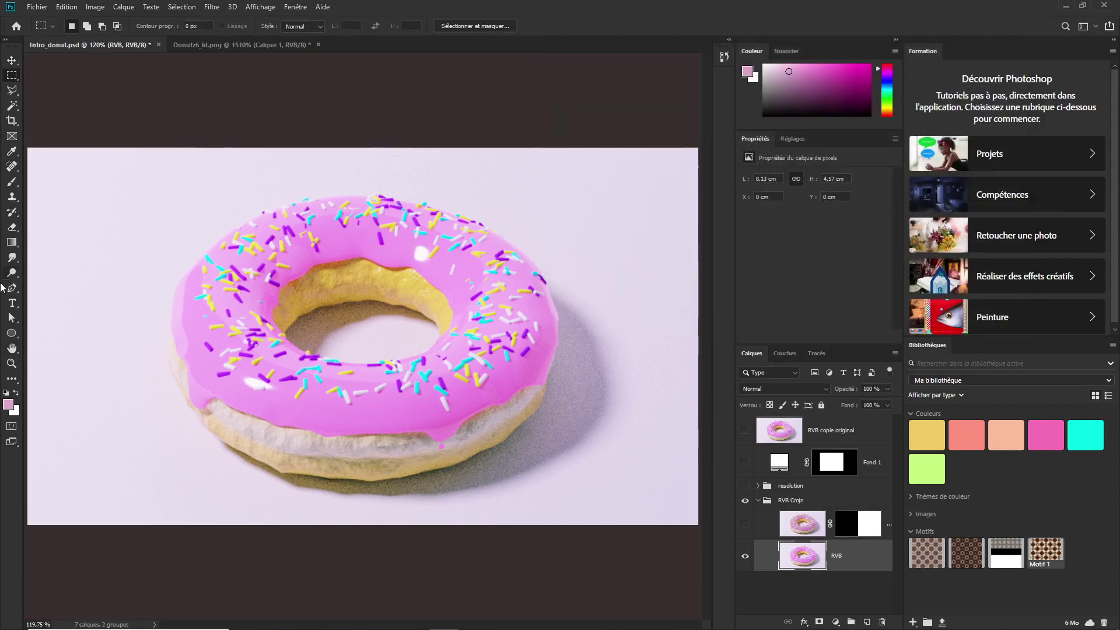
{"action": "left_click", "coordinate": [8, 405]}
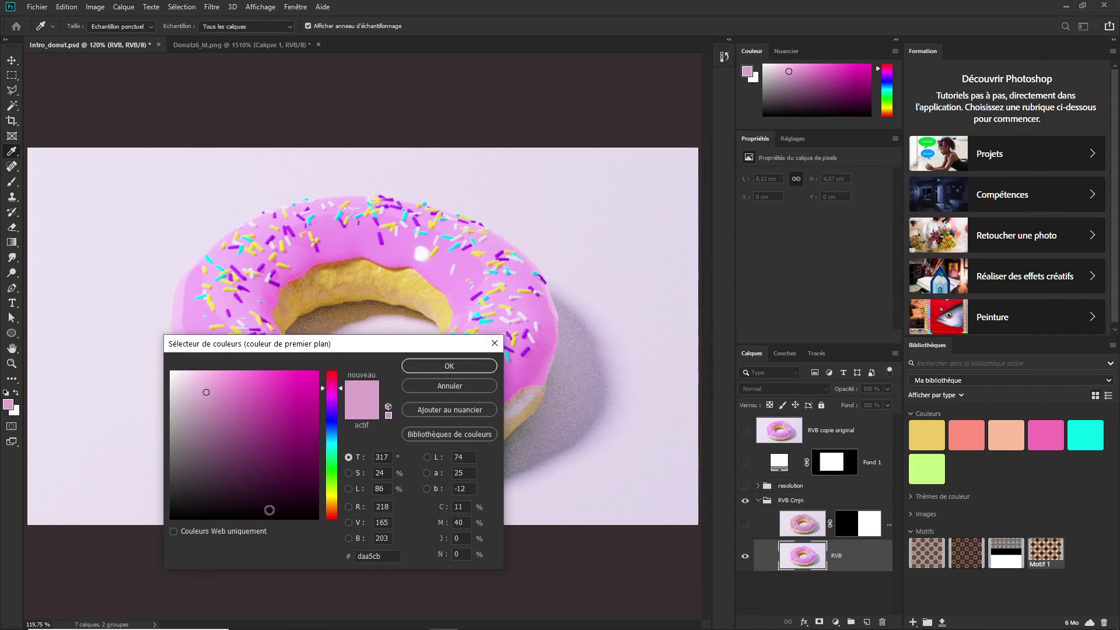
{"action": "left_click_drag", "start_coordinate": [271, 509], "coordinate": [134, 540]}
{"action": "left_click_drag", "start_coordinate": [375, 345], "coordinate": [419, 228]}
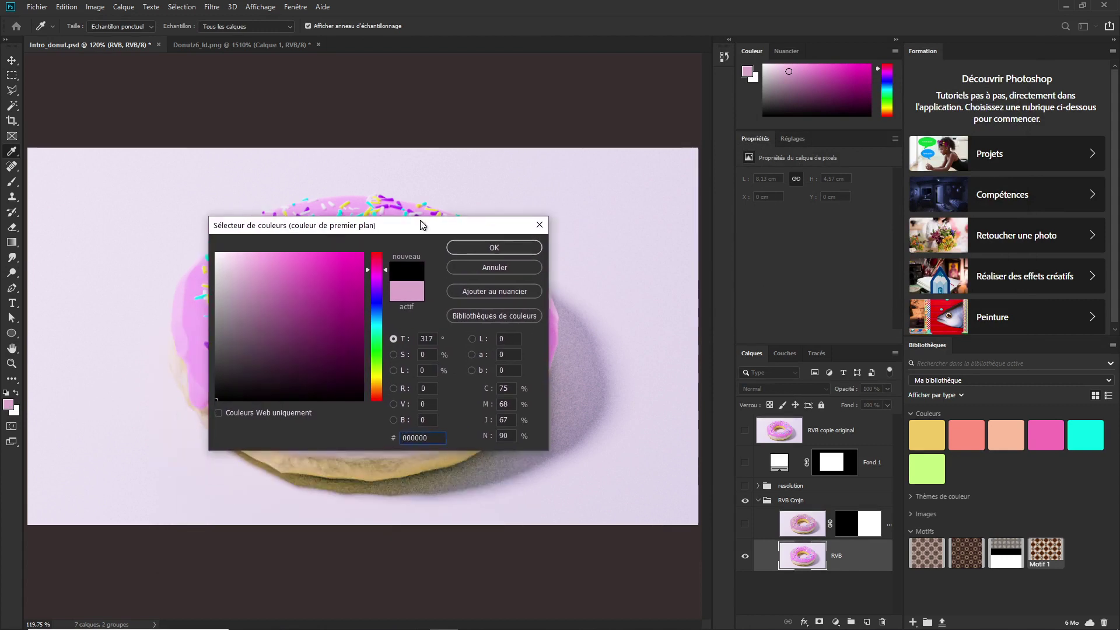
{"action": "left_click", "coordinate": [408, 390]}
{"action": "type", "text": "255"}
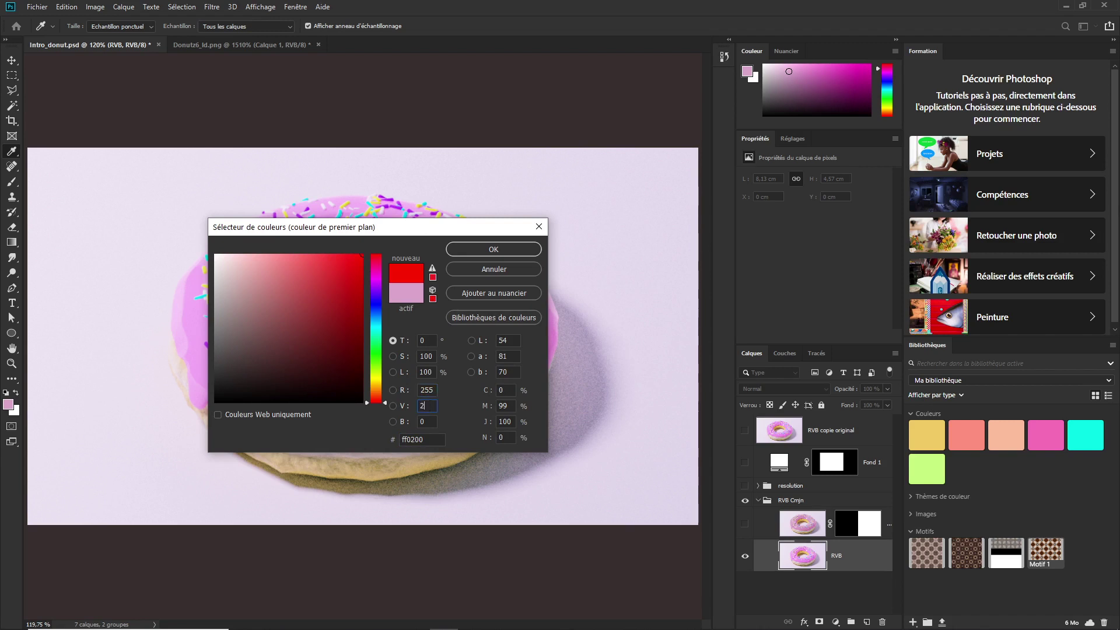
{"action": "type", "text": "255"}
{"action": "key", "text": "Tab"}
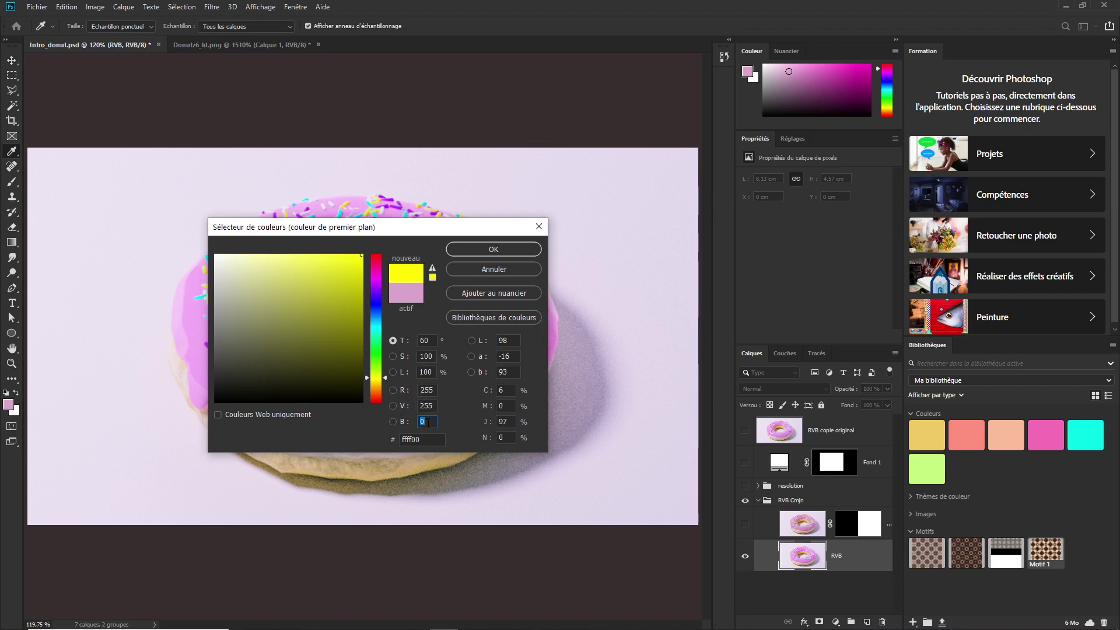
{"action": "type", "text": "255"}
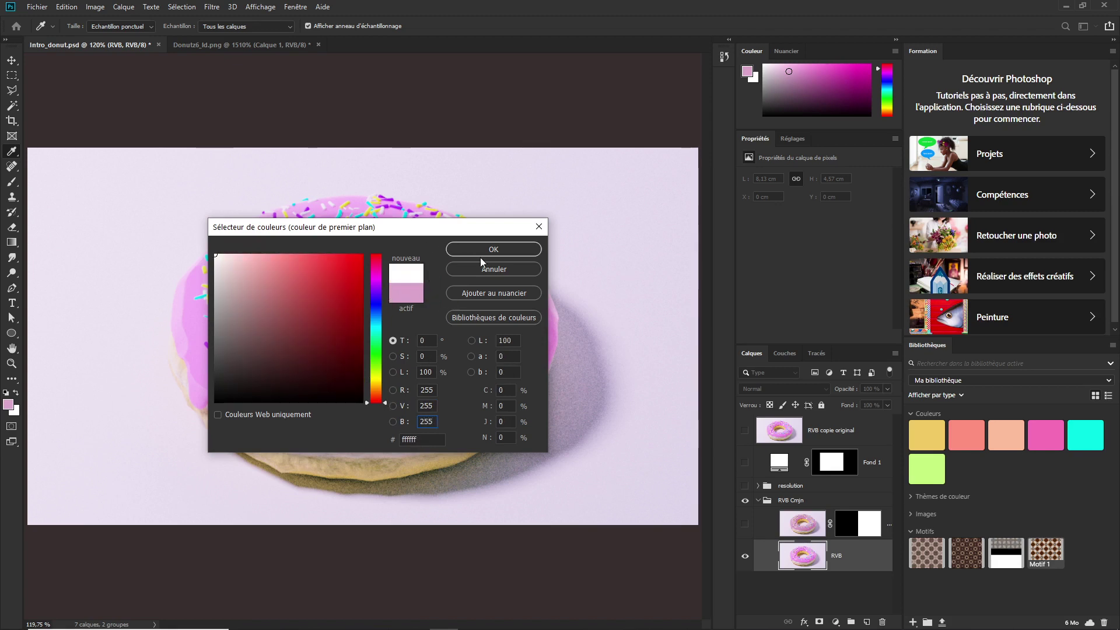
{"action": "left_click", "coordinate": [491, 269]}
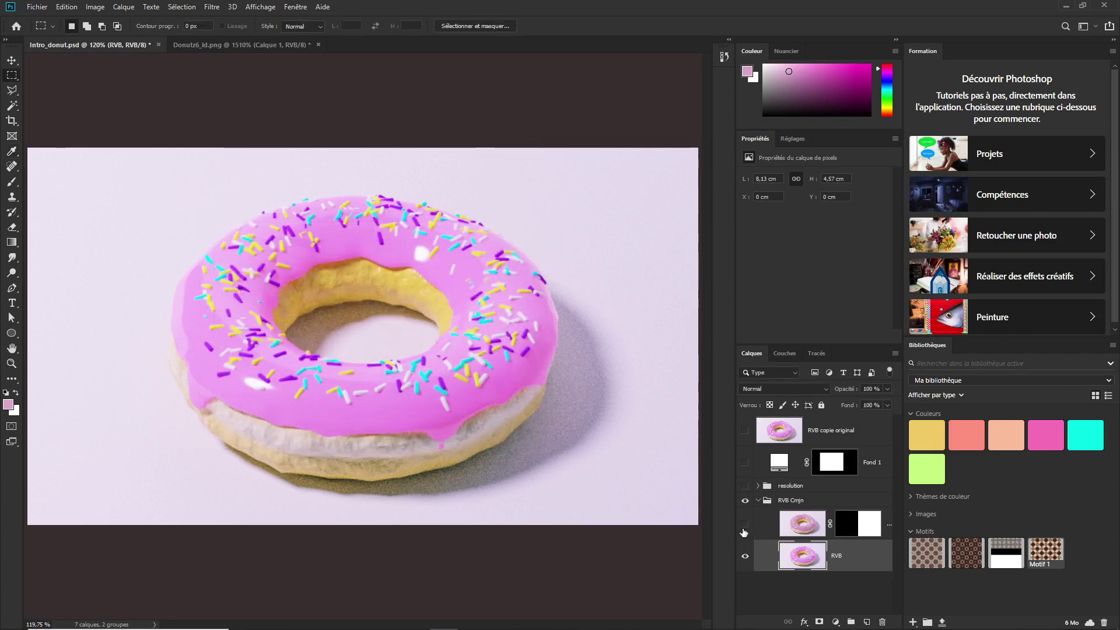
Turn the masked CMYK layer back on and zoom far into the seam between the pinks.
{"action": "scroll", "coordinate": [409, 314], "scroll_direction": "up", "scroll_amount": 3}
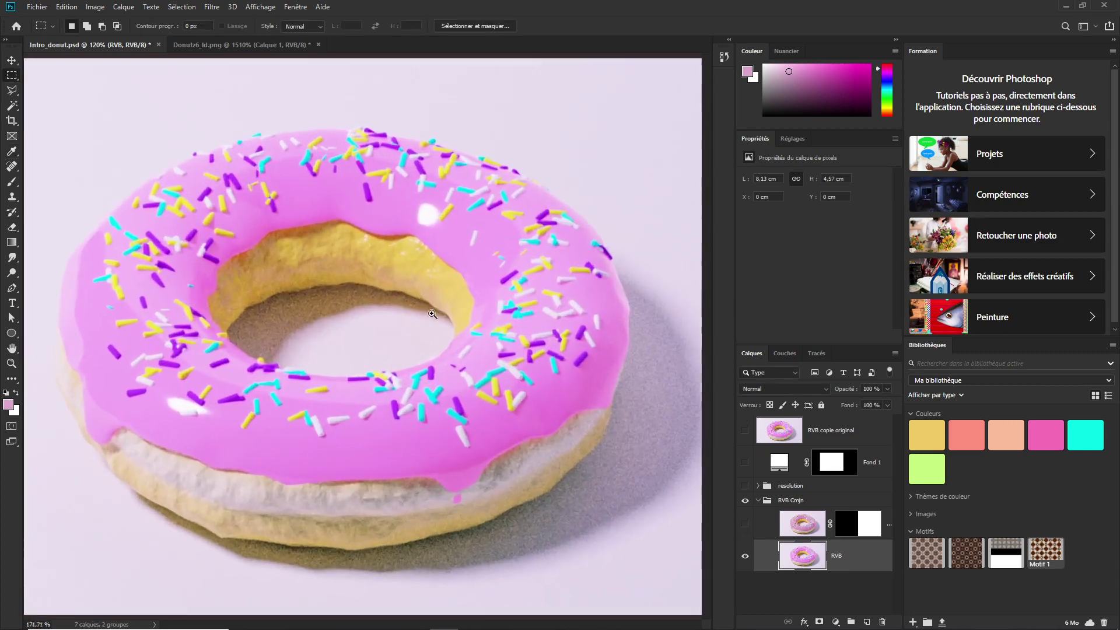
{"action": "left_click", "coordinate": [744, 524]}
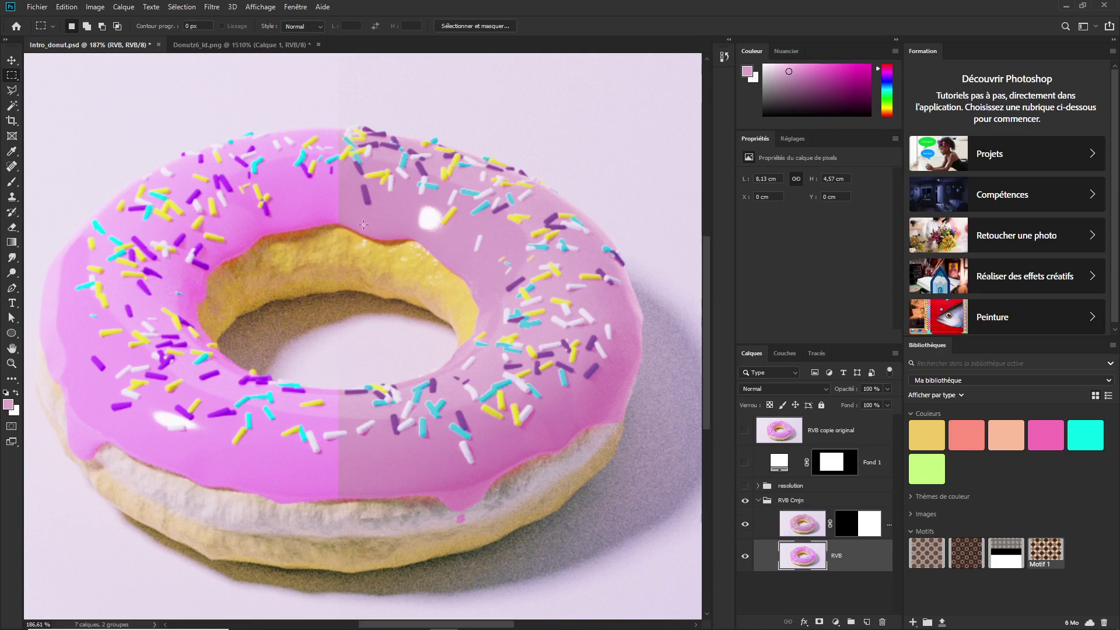
{"action": "mouse_move", "coordinate": [304, 201]}
{"action": "left_mouse_down"}
{"action": "mouse_move", "coordinate": [364, 248]}
{"action": "mouse_move", "coordinate": [437, 261]}
{"action": "left_mouse_up"}
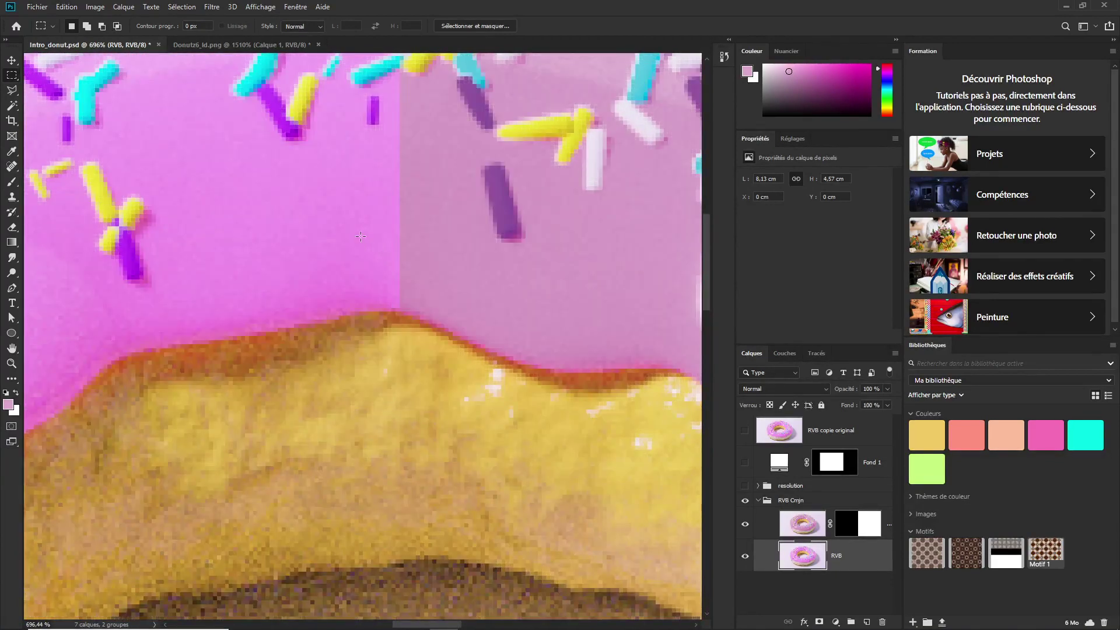
{"action": "key", "text": "v"}
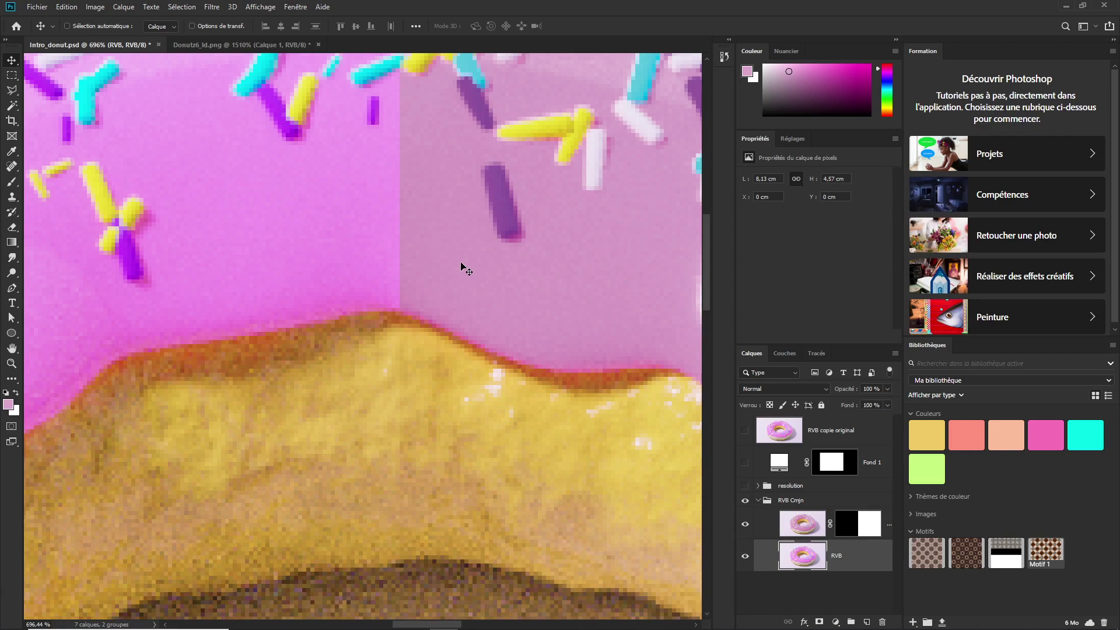
Sample the vivid RGB pink ef91eb from the donut's left icing with the Eyedropper.
{"action": "key", "text": "i"}
{"action": "left_click", "coordinate": [301, 254]}
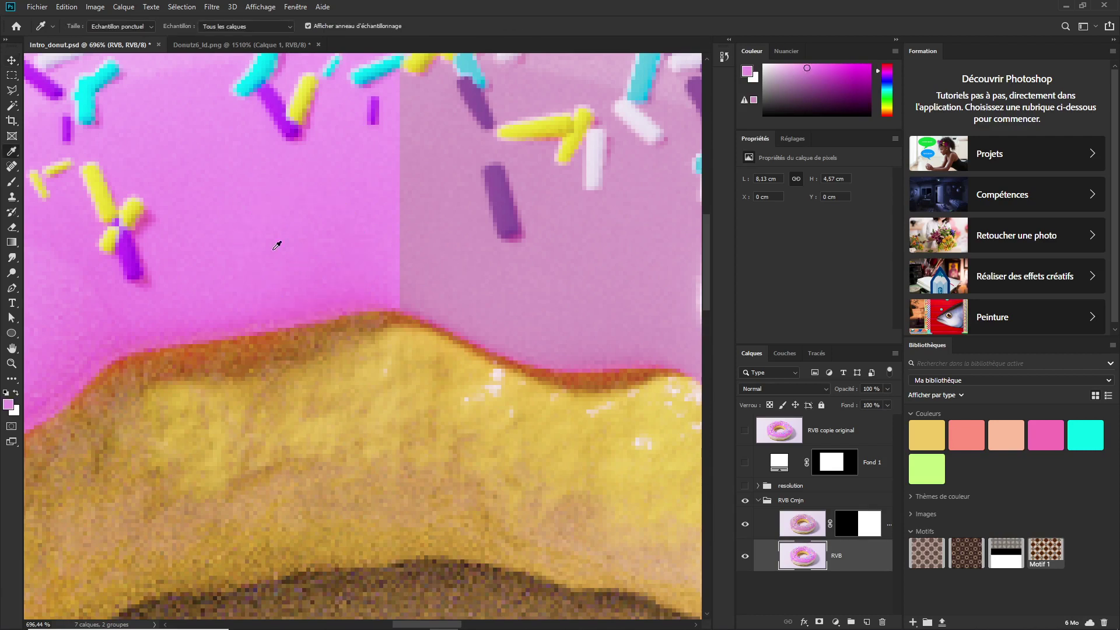
{"action": "left_click", "coordinate": [295, 216]}
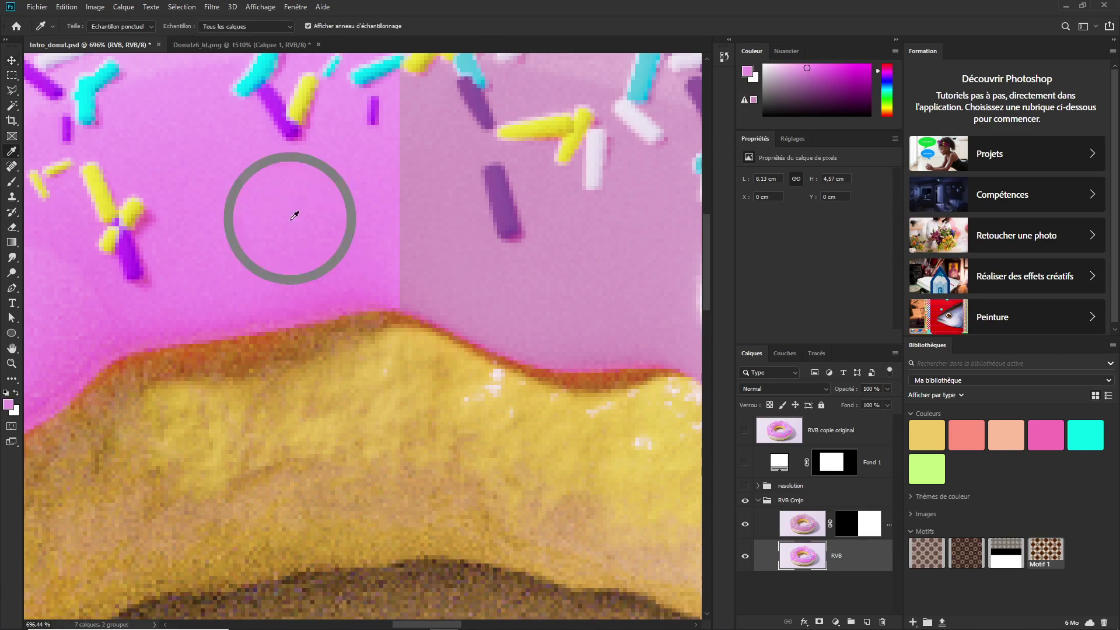
In the foreground Colour Picker, apply the gamut warning and compare the duller CMYK pink d396c2, closing without applying.
{"action": "left_click", "coordinate": [10, 403]}
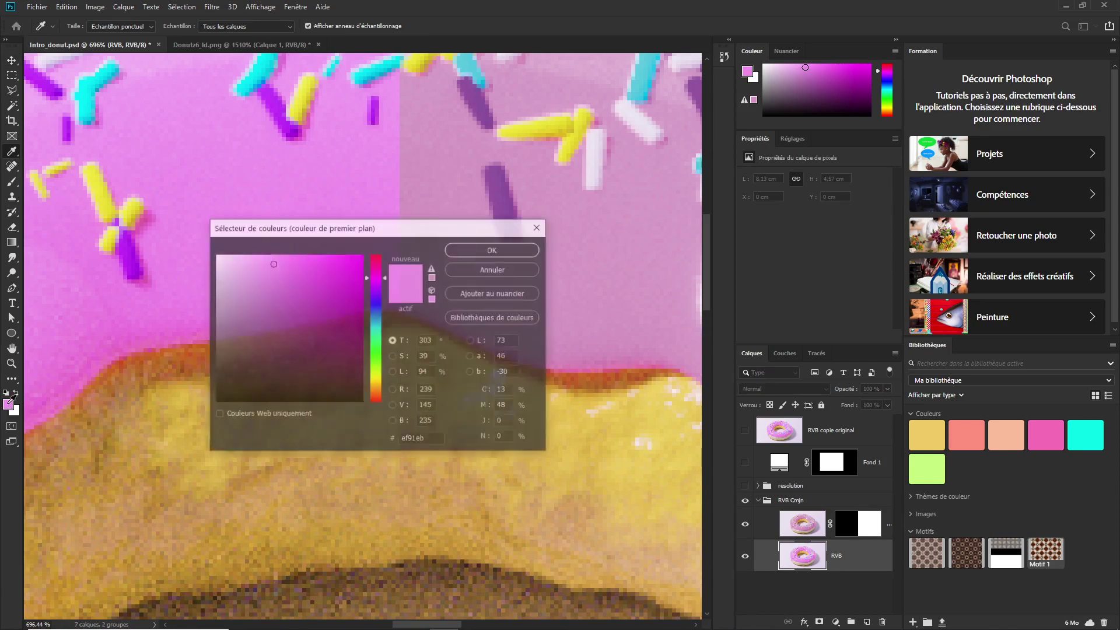
{"action": "left_click", "coordinate": [432, 279]}
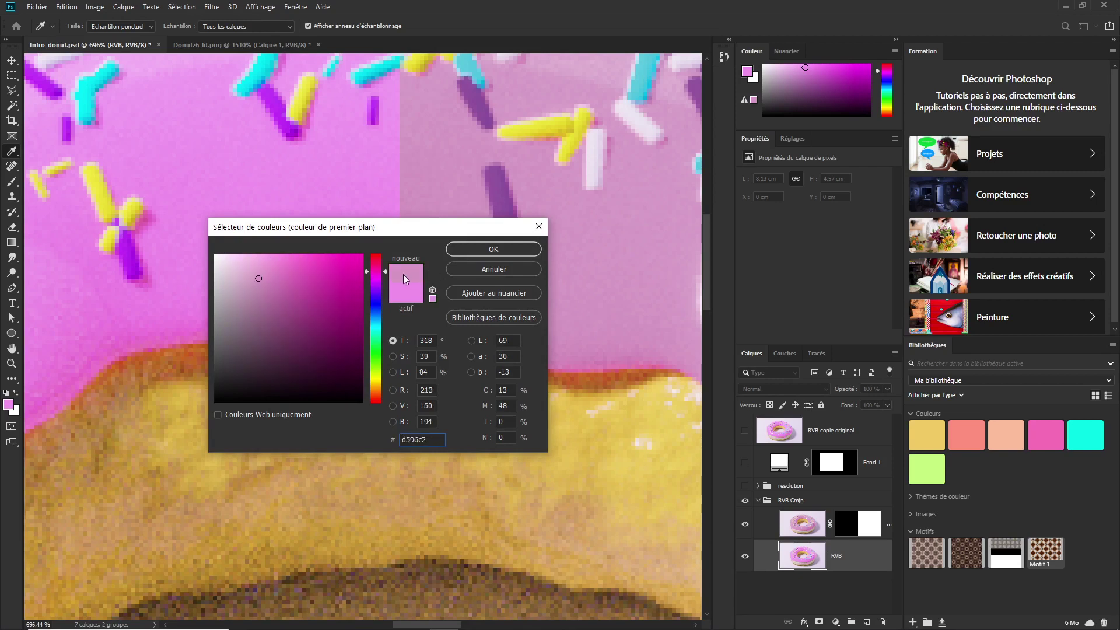
{"action": "left_click", "coordinate": [443, 193]}
{"action": "left_click", "coordinate": [535, 228]}
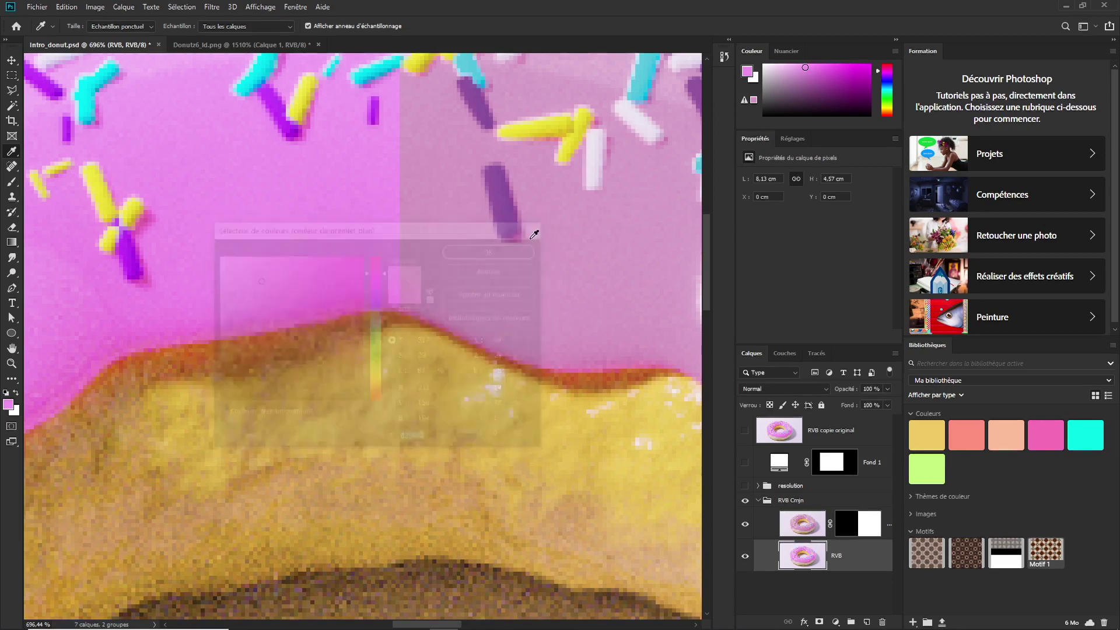